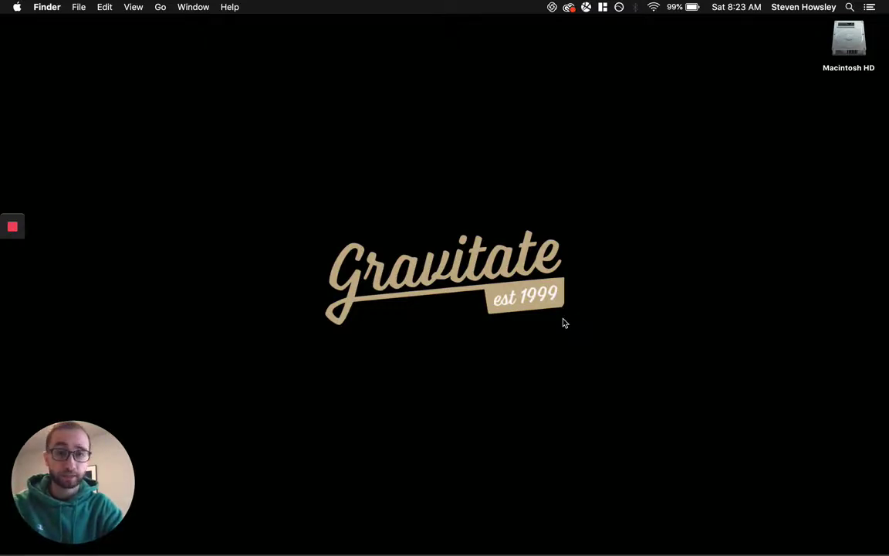
# Step: Switch Spaces to the Chrome window showing the Analytics Acquisition > All Traffic > Channels report
pyautogui.hotkey('ctrl', 'Left')
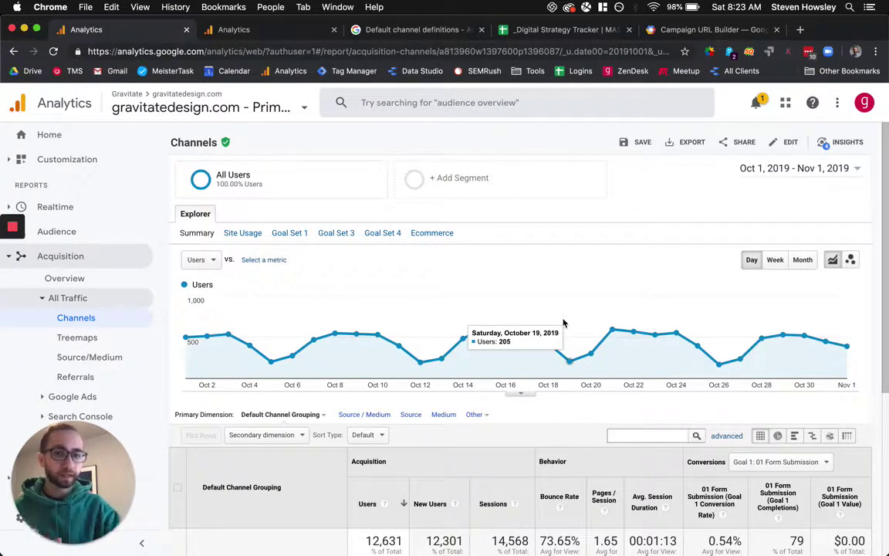
# Step: Cancel the Magnet installation alert over the channel table and scroll back up to the chart
pyautogui.scroll(-5, 520, 348)
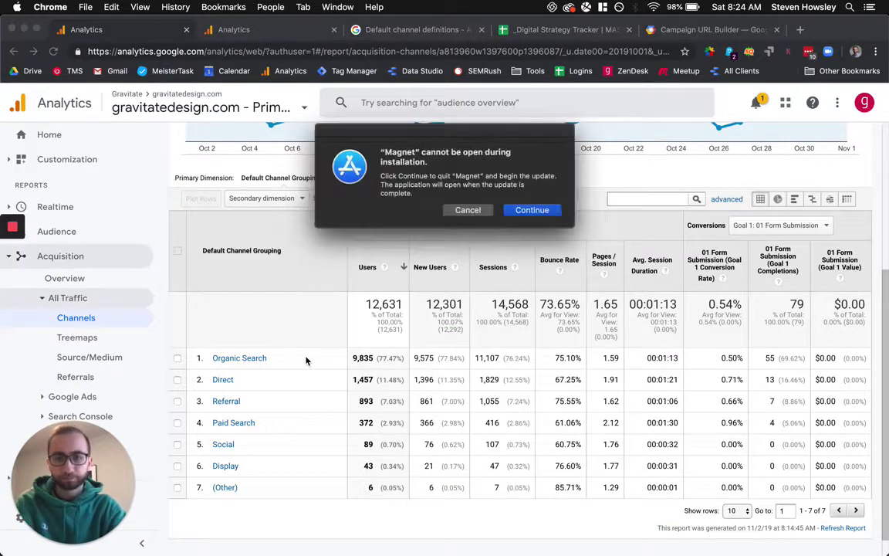
pyautogui.click(465, 208)
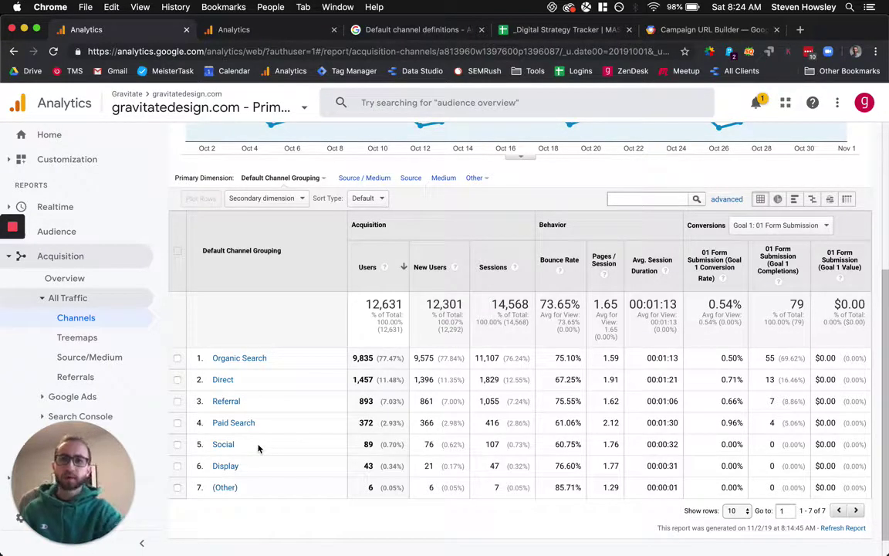
pyautogui.scroll(3, 286, 341)
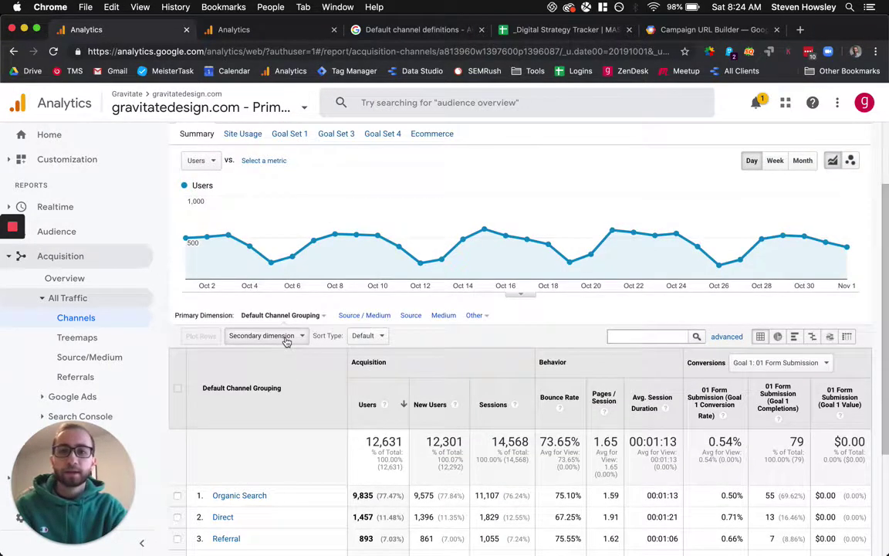
pyautogui.scroll(1, 286, 341)
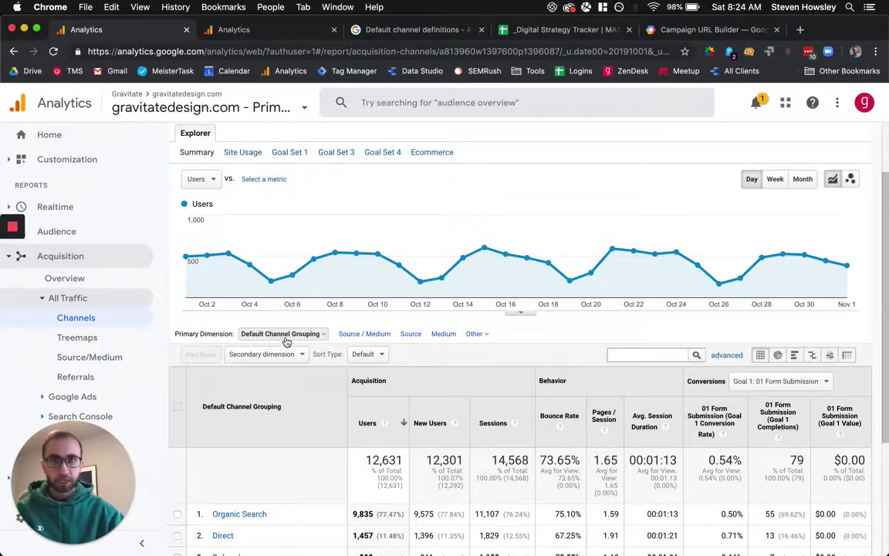
# Step: Go to the Default channel definitions help article and scroll to its Channel/Definition table
pyautogui.click(391, 33)
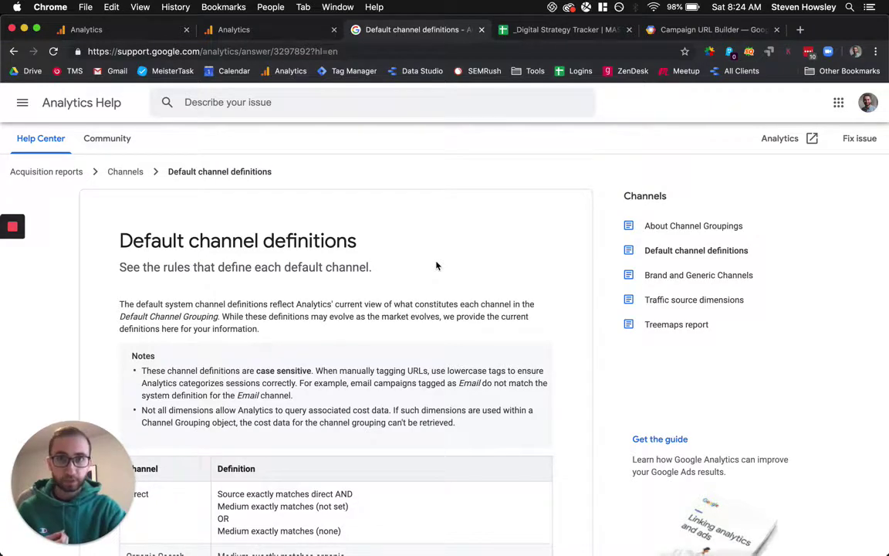
pyautogui.scroll(-5, 436, 266)
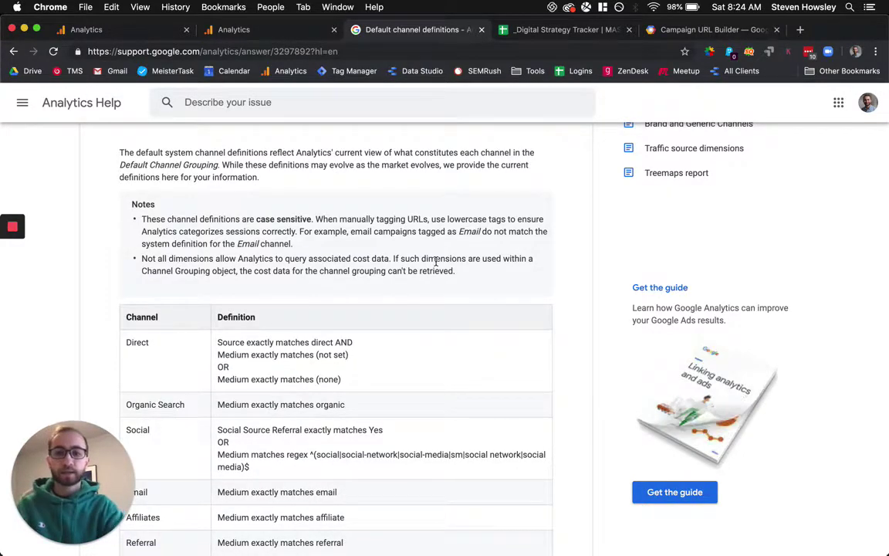
pyautogui.scroll(-2, 447, 457)
pyautogui.scroll(-2, 449, 462)
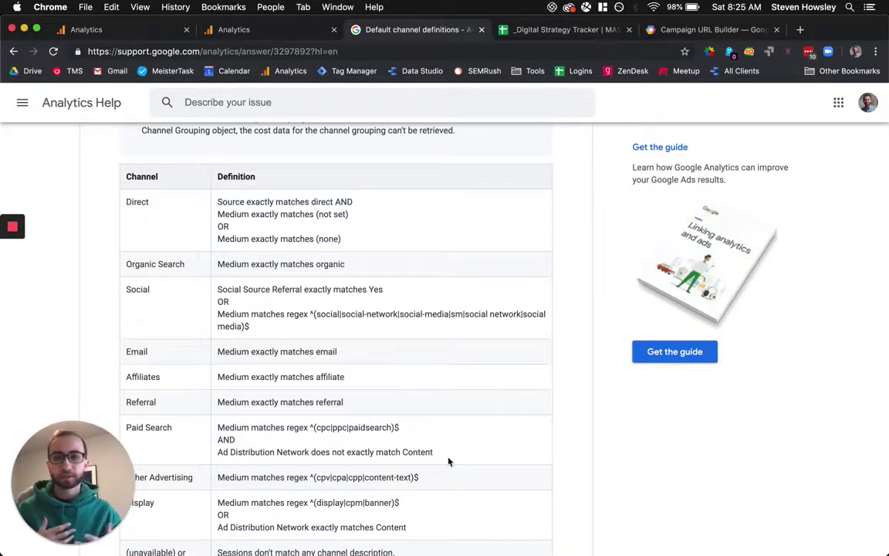
pyautogui.scroll(-2, 448, 461)
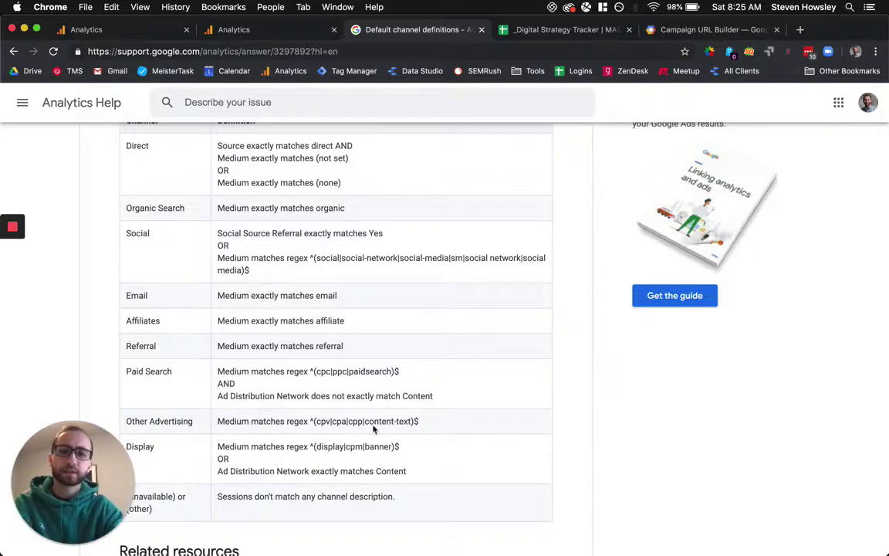
pyautogui.moveTo(316, 260); pyautogui.dragTo(337, 260)
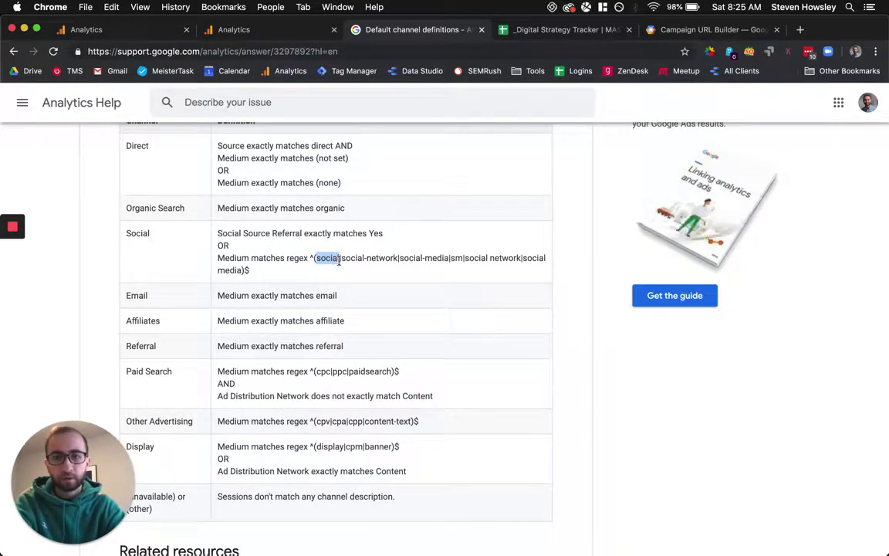
pyautogui.click(342, 272)
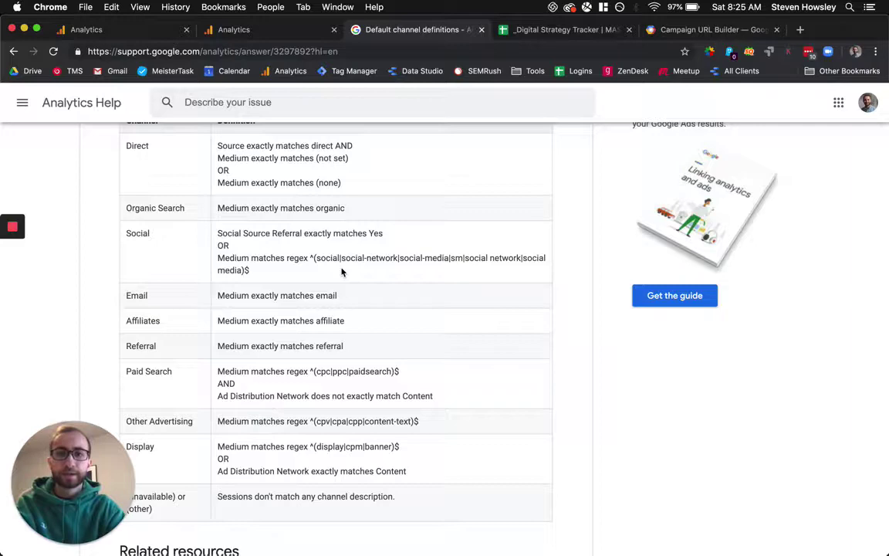
pyautogui.scroll(3, 342, 272)
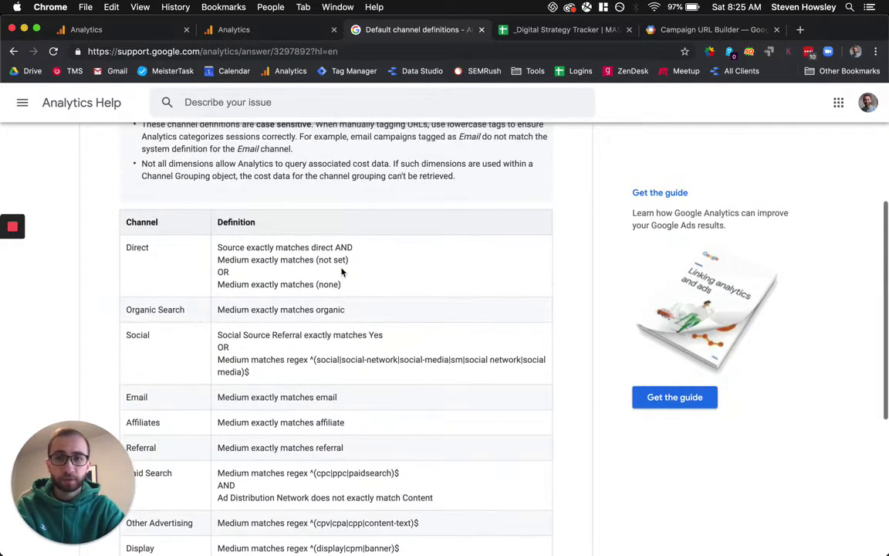
pyautogui.scroll(2, 342, 271)
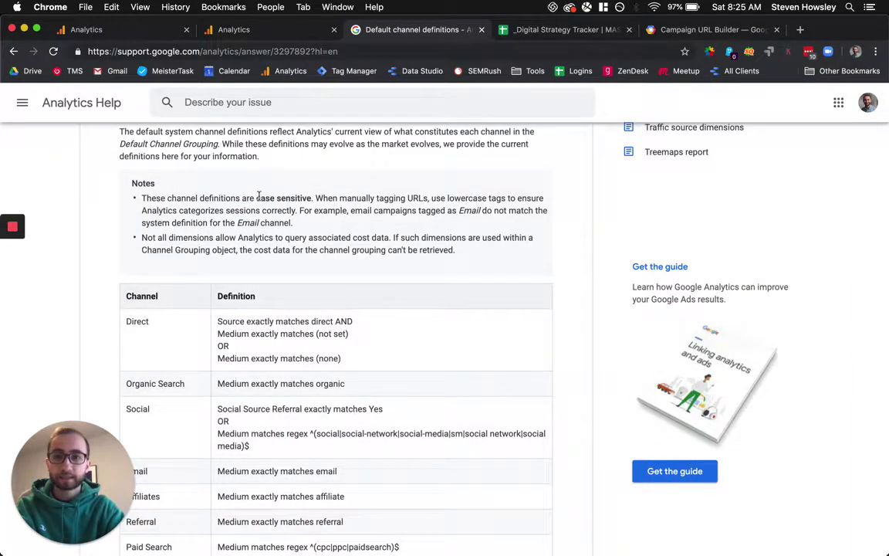
pyautogui.scroll(-4, 289, 268)
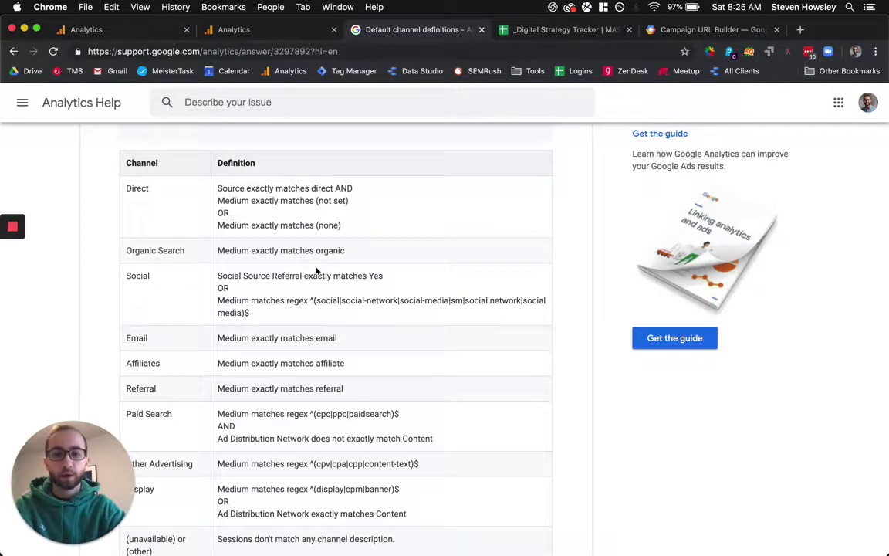
pyautogui.scroll(-2, 316, 270)
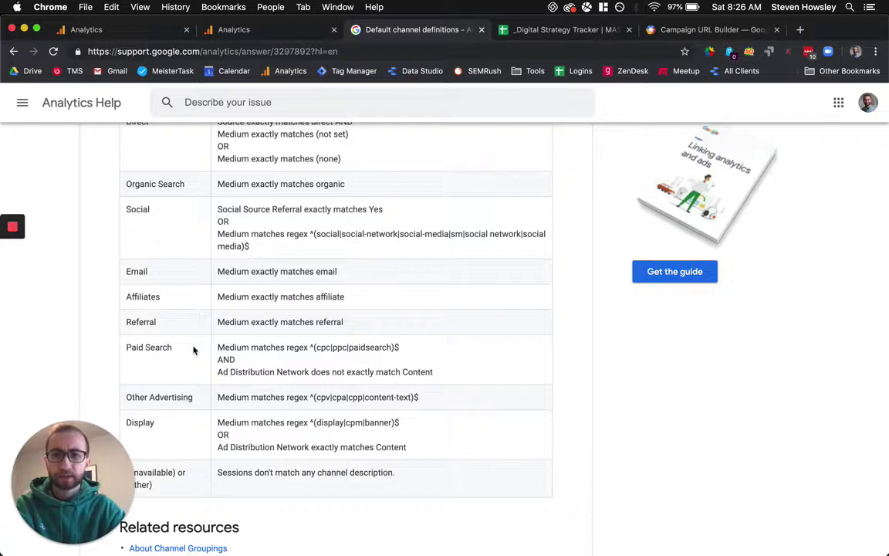
# Step: Highlight the Paid Search channel and 'ppc' in its regex, then go back to the Channels report
pyautogui.moveTo(149, 347); pyautogui.dragTo(125, 347)
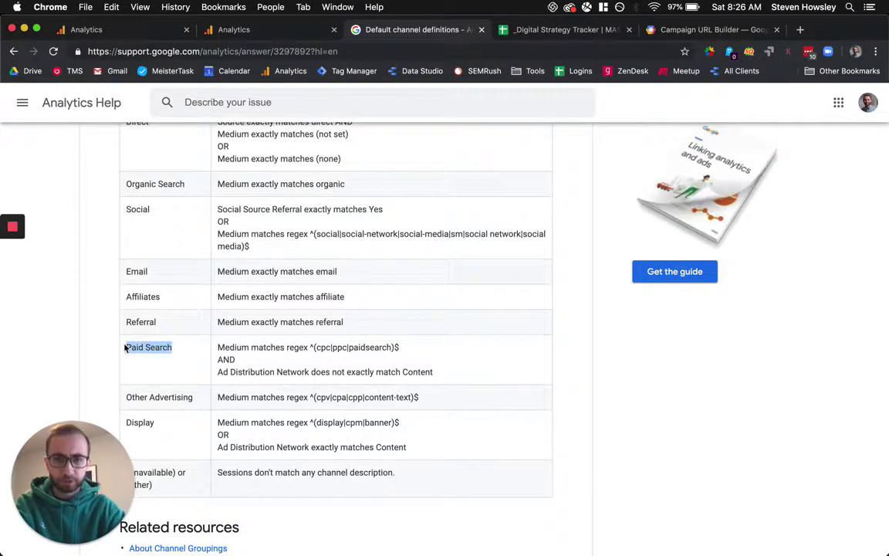
pyautogui.click(334, 349)
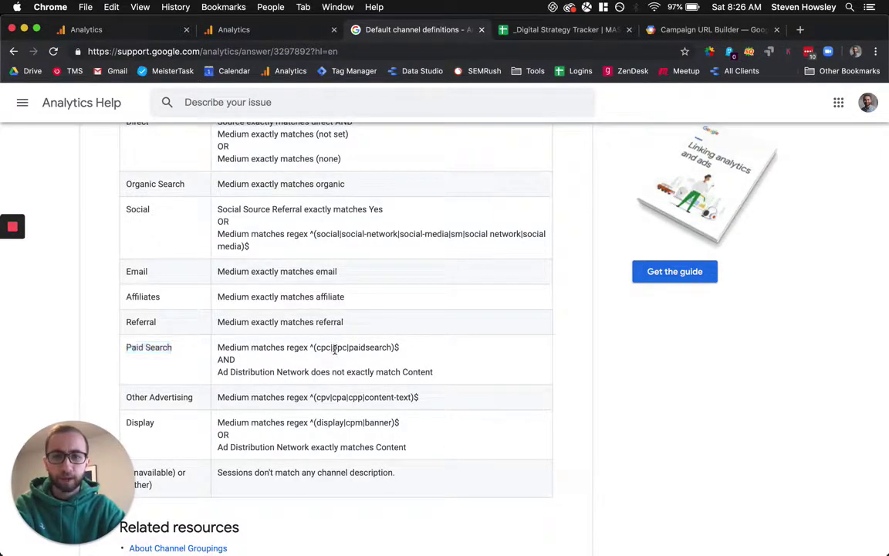
pyautogui.doubleClick(337, 348)
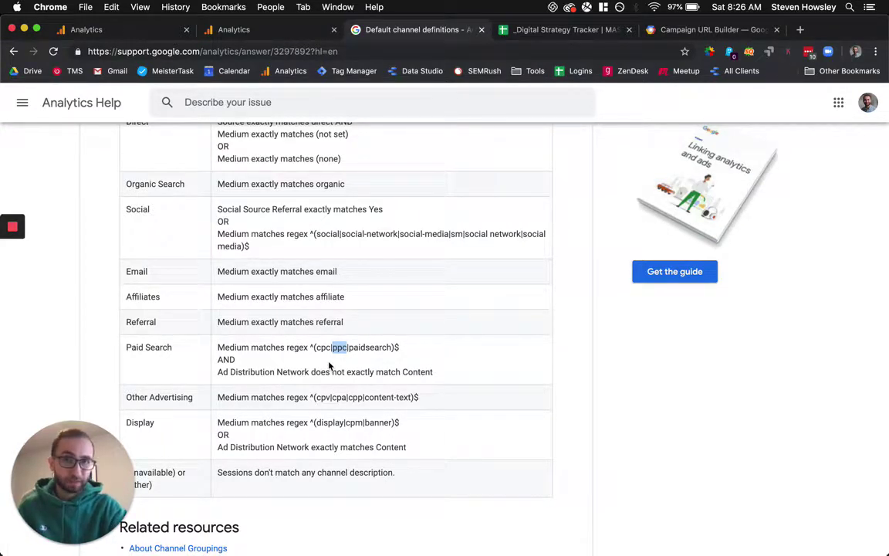
pyautogui.moveTo(185, 357); pyautogui.dragTo(118, 348)
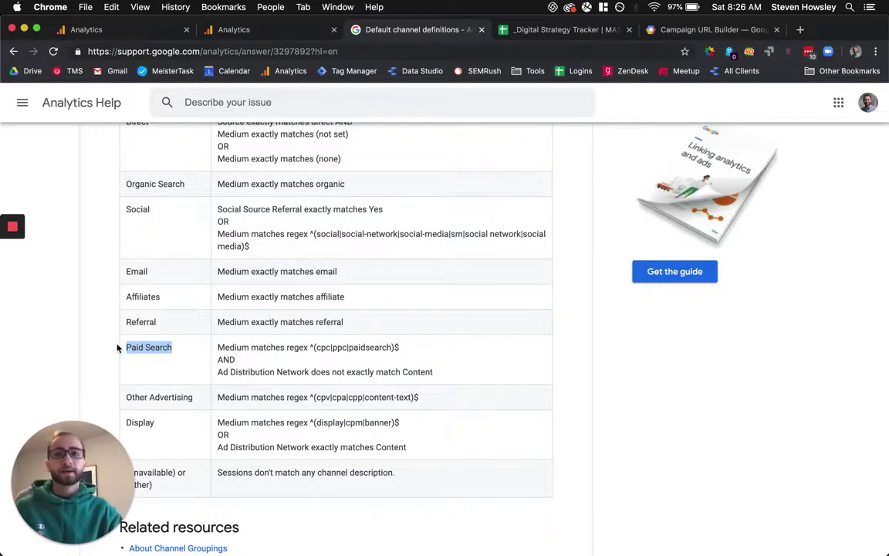
pyautogui.click(77, 30)
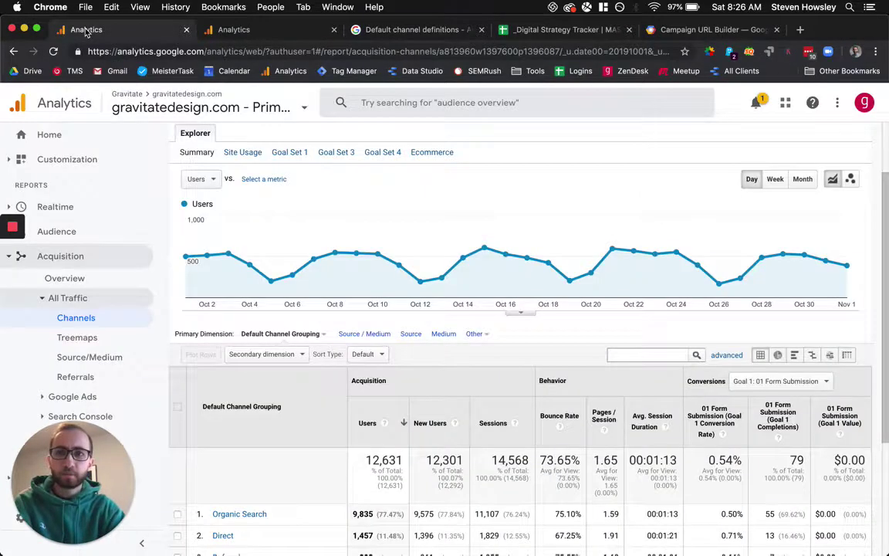
# Step: Switch to the Analytics tab showing Admin > Custom Channel Grouping and scroll the admin sidebar
pyautogui.click(225, 31)
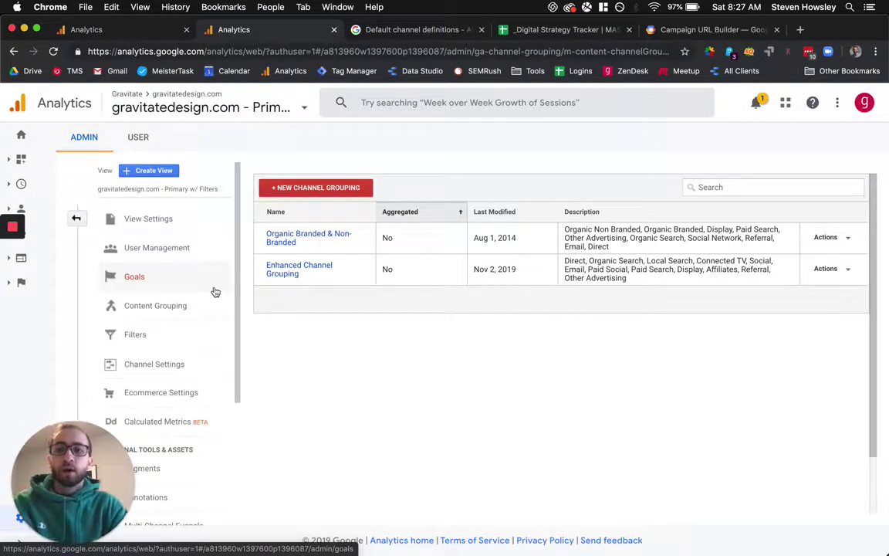
pyautogui.scroll(-5, 216, 292)
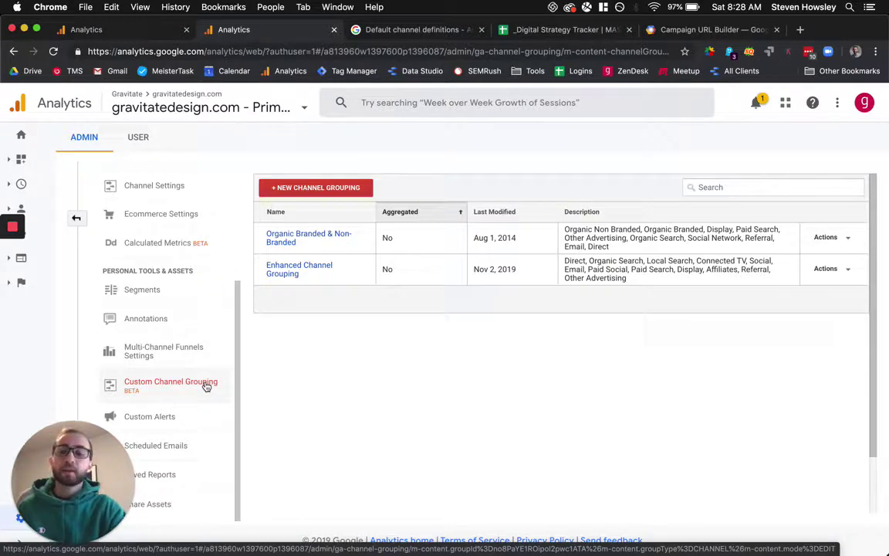
pyautogui.scroll(3, 205, 386)
# Step: Expand the view's channel settings, then open Custom Channel Grouping under Personal Tools & Assets
pyautogui.click(194, 294)
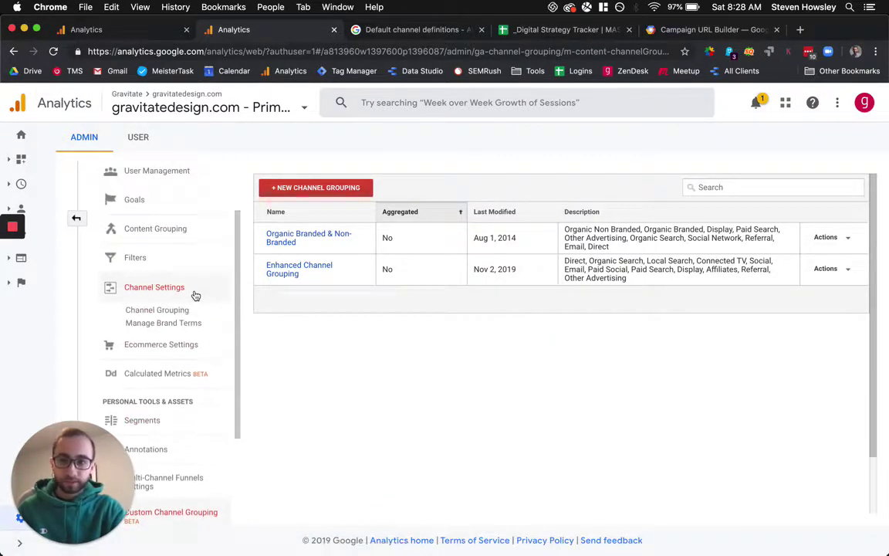
pyautogui.click(171, 310)
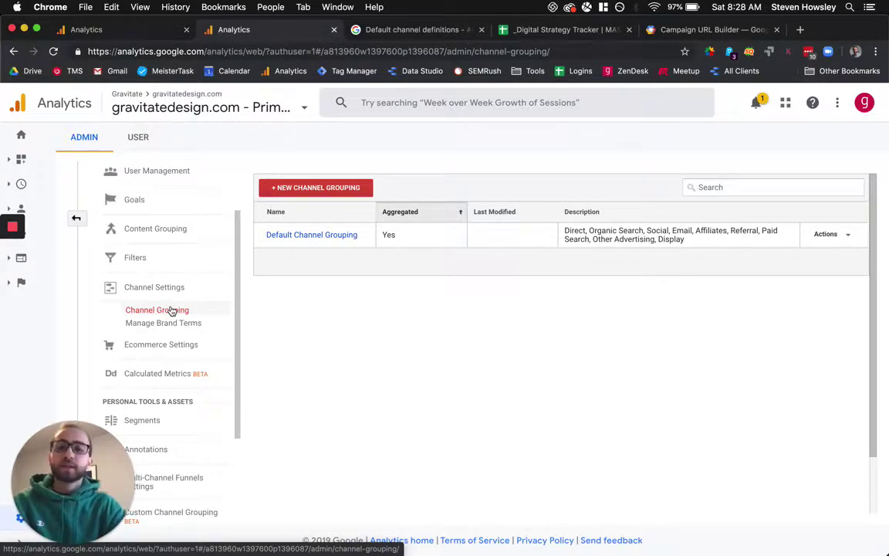
pyautogui.scroll(-2, 171, 310)
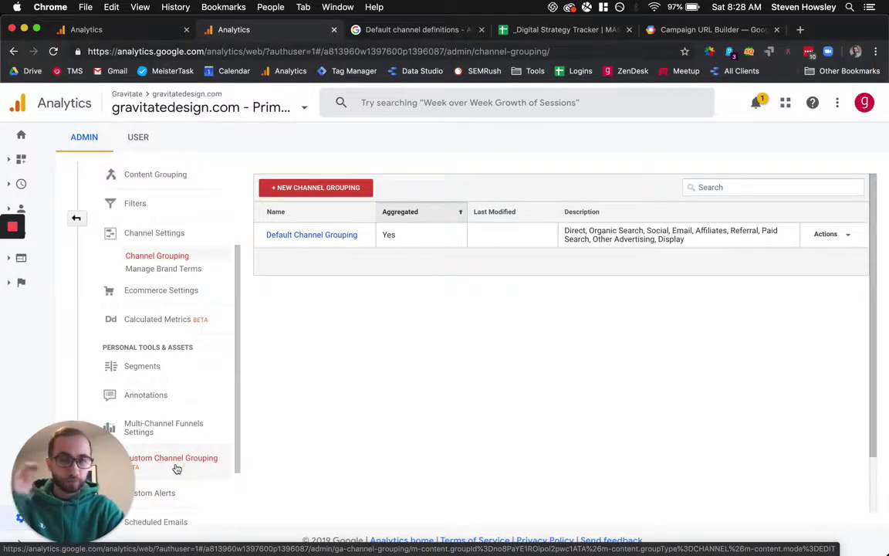
pyautogui.scroll(-2, 177, 468)
pyautogui.click(183, 399)
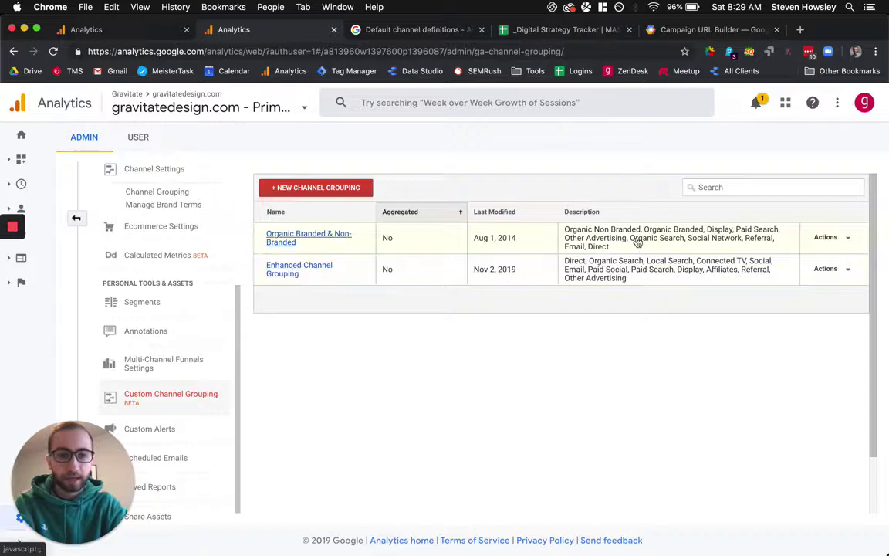
# Step: Open Enhanced Channel Grouping and scroll to its Direct, Organic Search, Local Search and Connected TV definitions
pyautogui.click(344, 260)
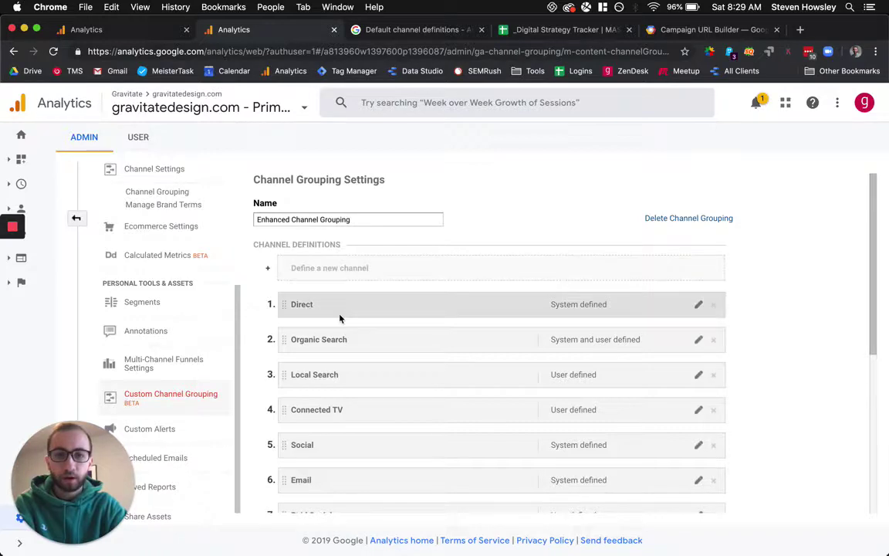
pyautogui.scroll(-2, 340, 318)
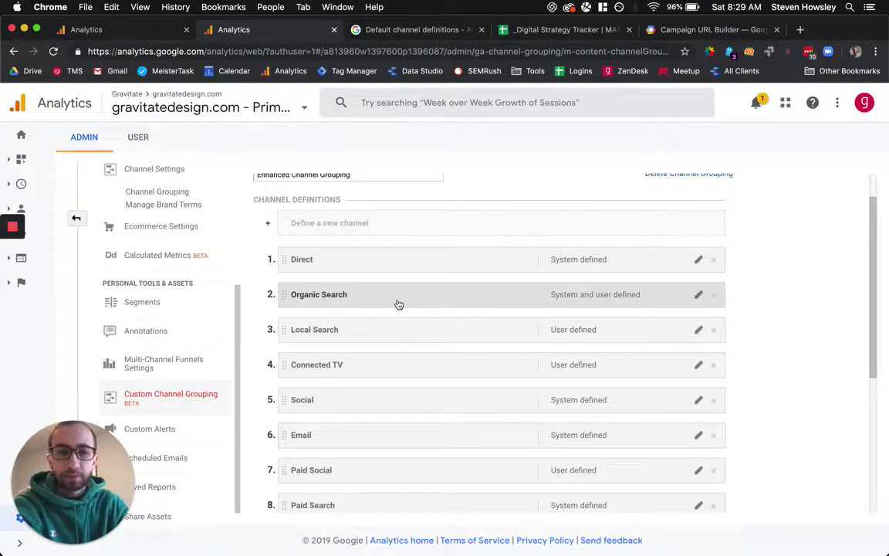
# Step: Review the Organic Search rules, then open Local Search's rule: Medium contains 'local'
pyautogui.click(417, 299)
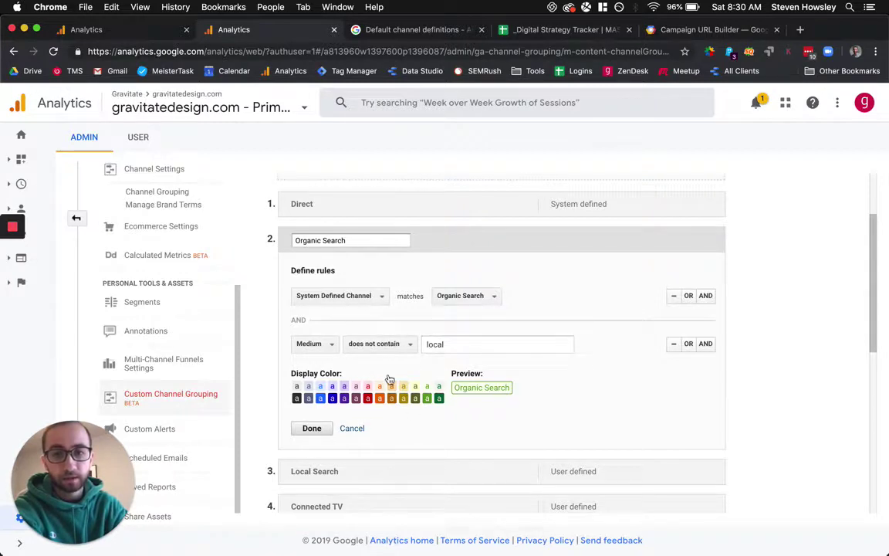
pyautogui.click(313, 429)
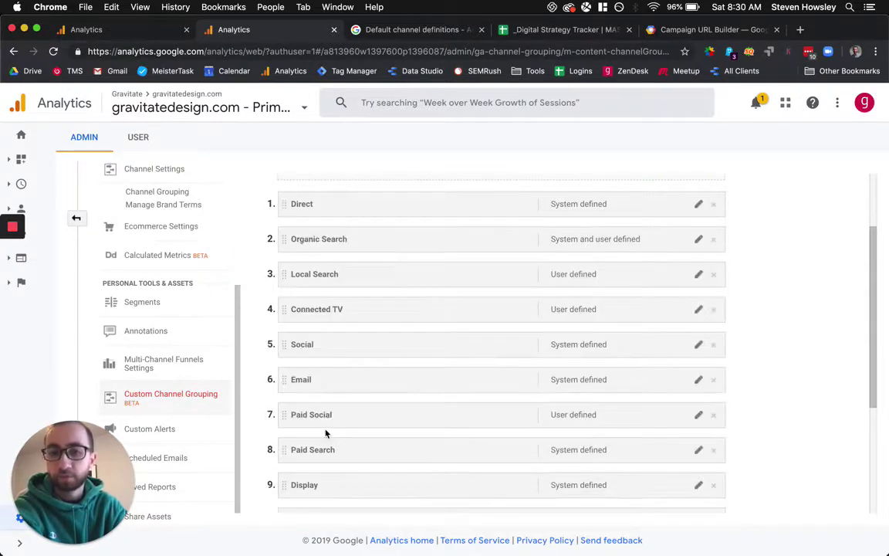
pyautogui.click(400, 279)
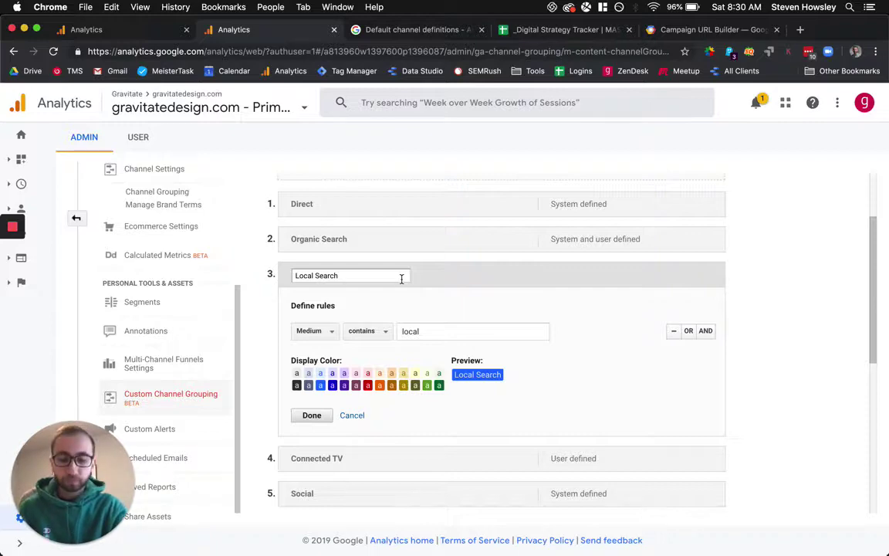
# Step: Search Google for 'gravitate design' in a new tab, open gravitatedesign.com, then return to Analytics
pyautogui.press('super+t')
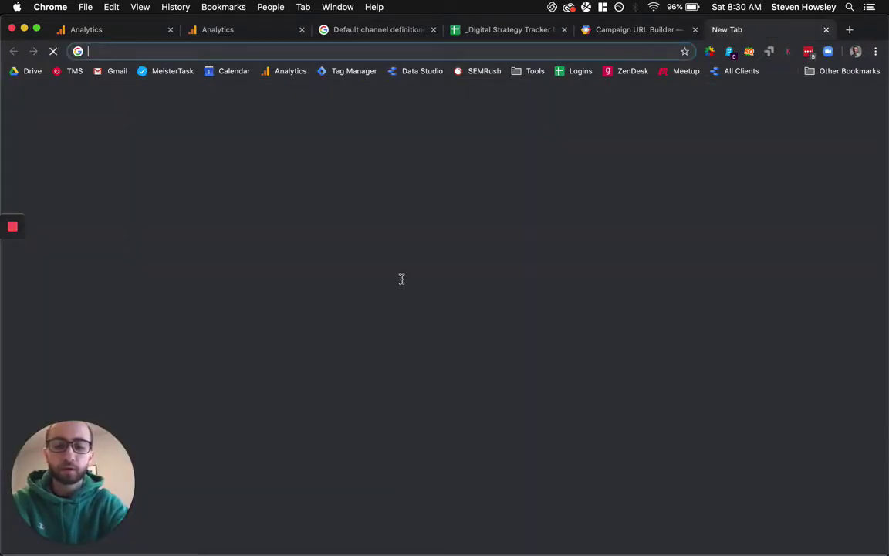
pyautogui.write('gravitate desig')
pyautogui.press('Return')
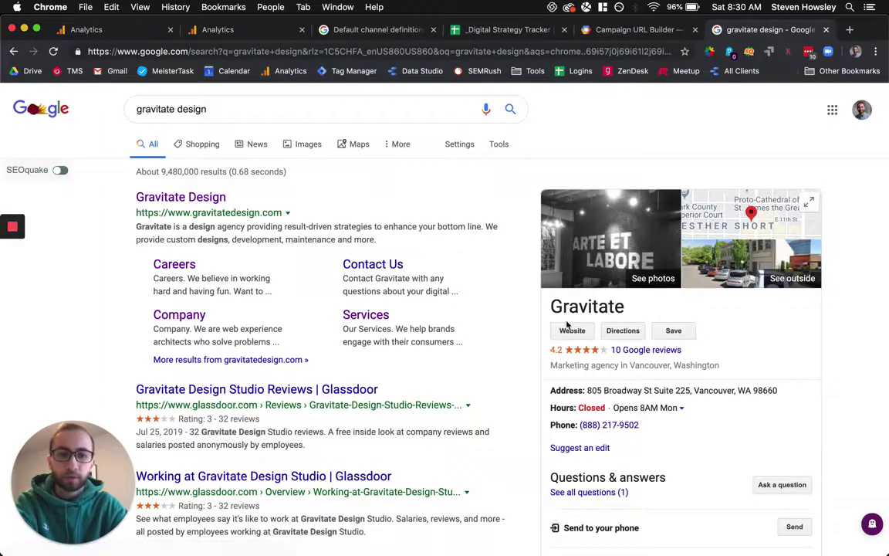
pyautogui.click(569, 331)
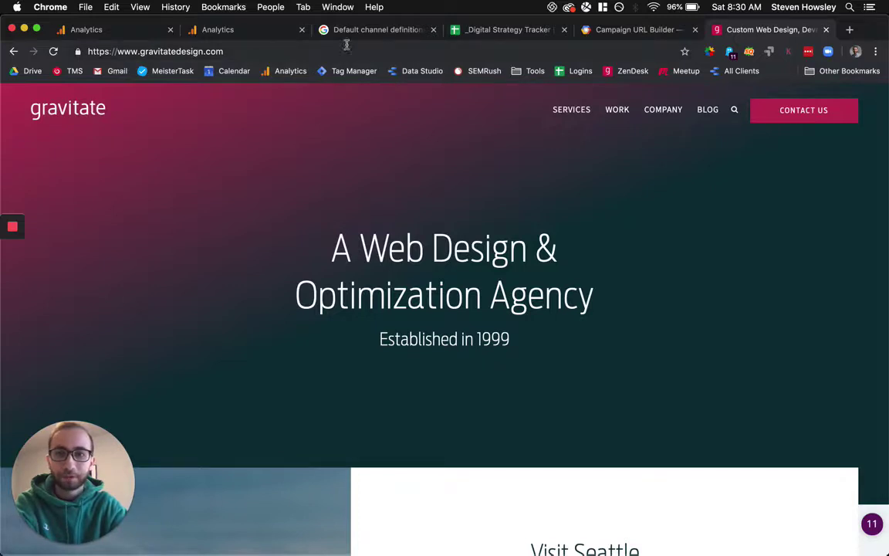
pyautogui.click(257, 31)
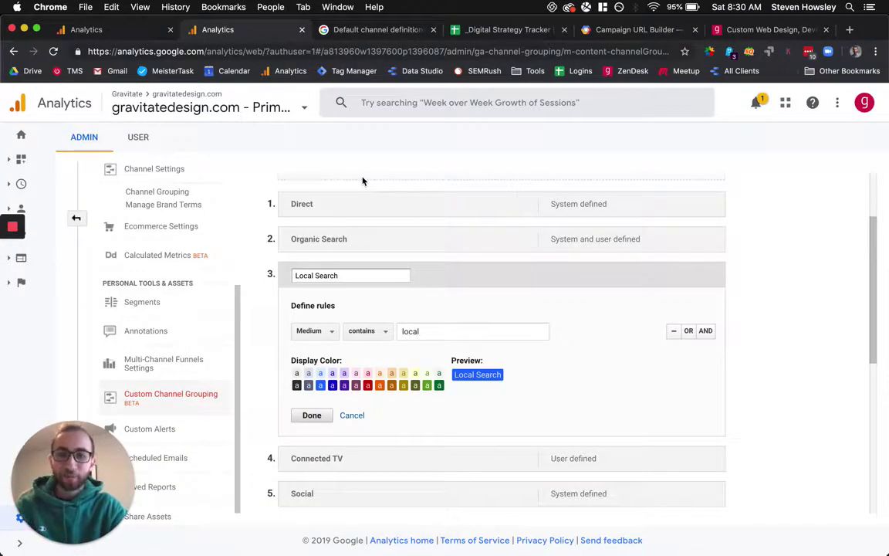
# Step: Change the Campaign URL Builder's Campaign Medium to 'local', then return to the channel definitions article
pyautogui.click(593, 35)
pyautogui.scroll(-2, 426, 336)
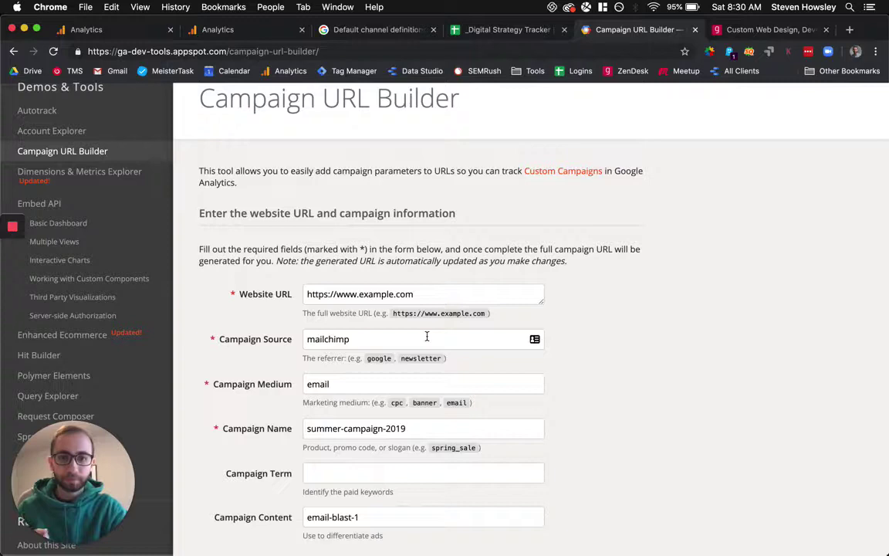
pyautogui.scroll(-1, 427, 337)
pyautogui.doubleClick(321, 334)
pyautogui.write('loc')
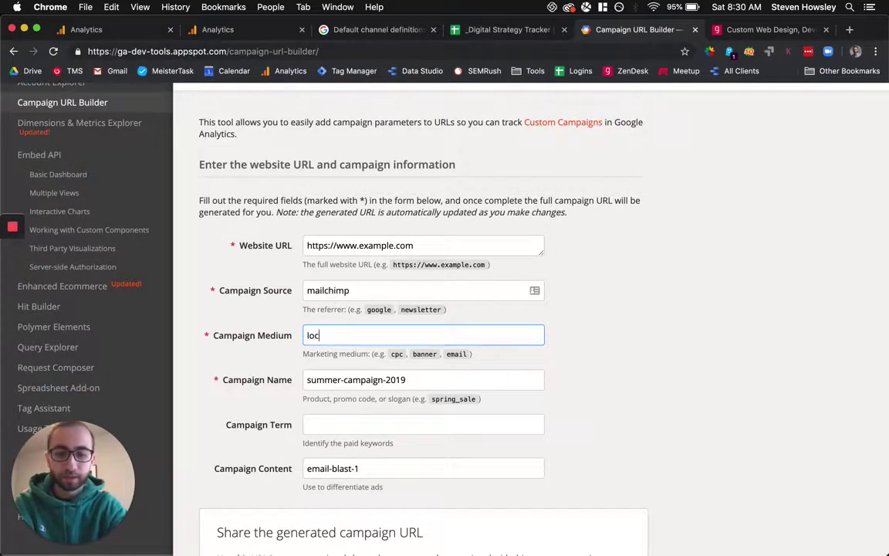
pyautogui.write('al')
pyautogui.scroll(-5, 253, 371)
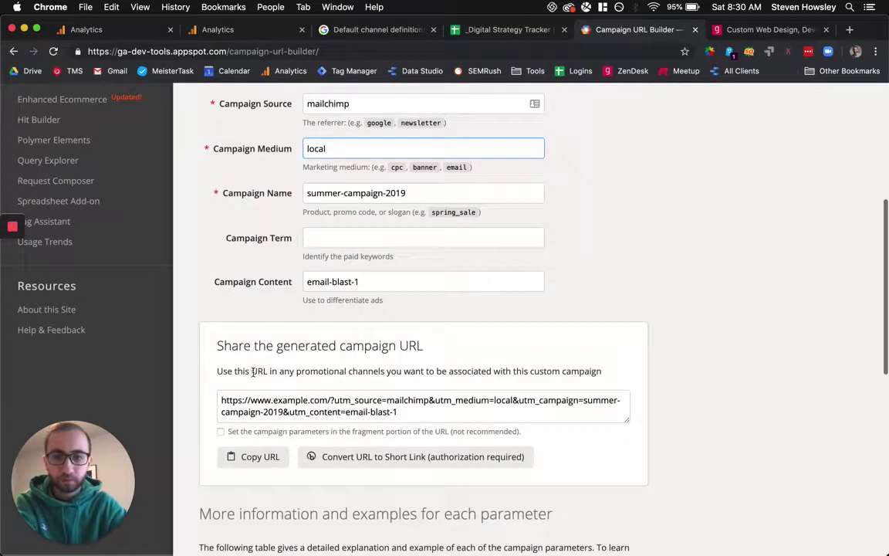
pyautogui.click(362, 282)
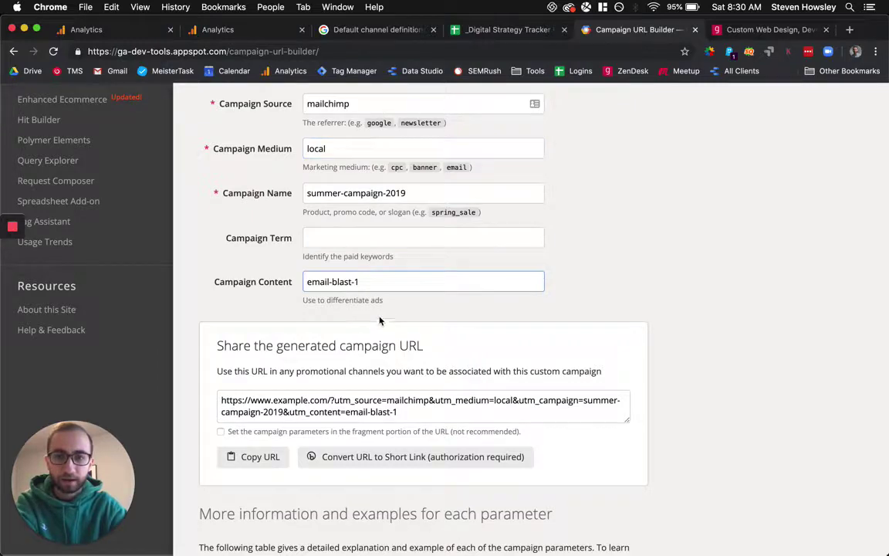
pyautogui.click(340, 32)
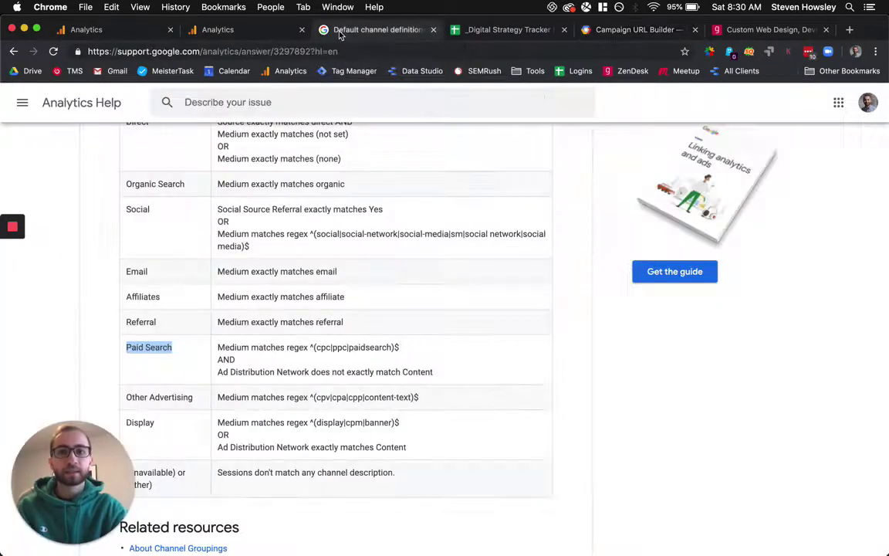
# Step: Finish the Local Search rule so it appears third in Enhanced Channel Grouping as user defined
pyautogui.click(265, 36)
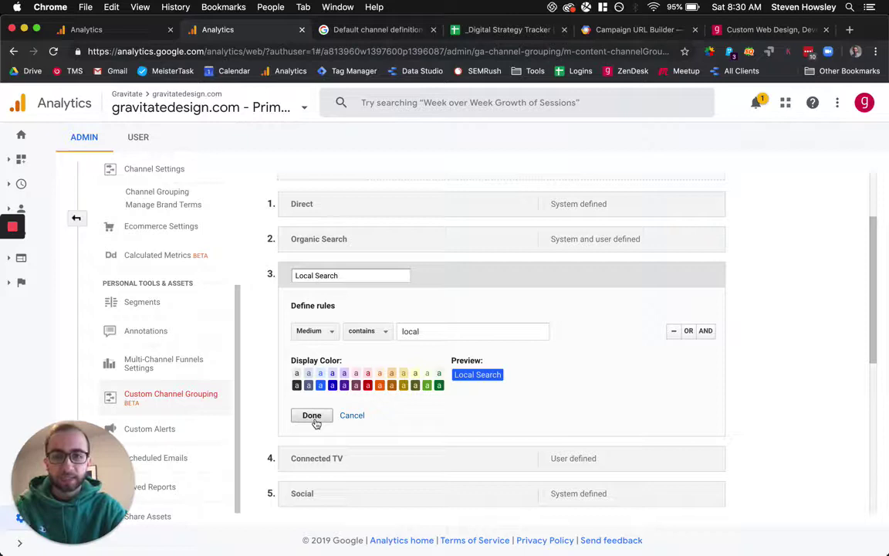
pyautogui.click(312, 416)
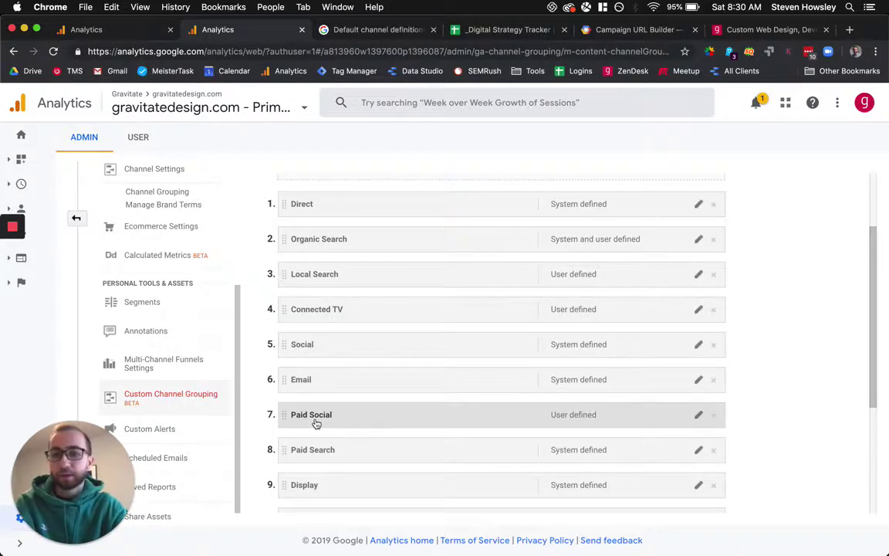
pyautogui.scroll(-2, 316, 423)
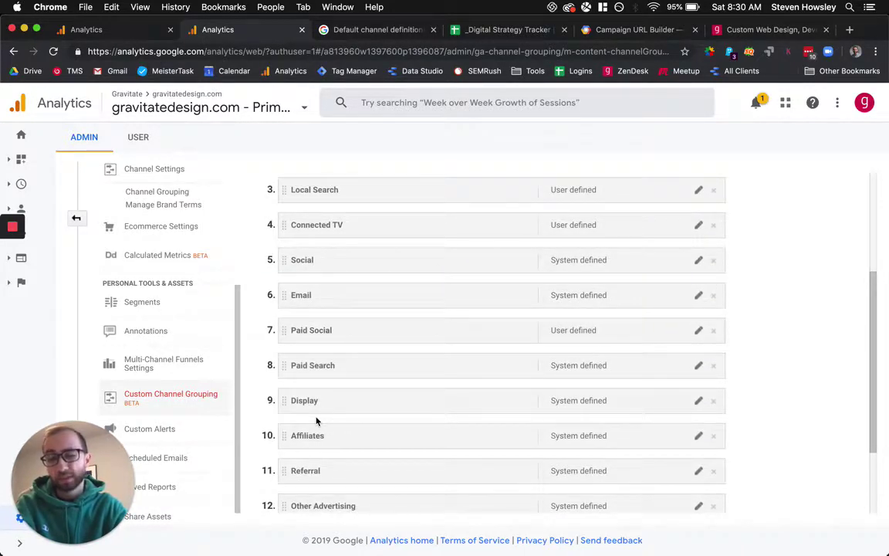
pyautogui.click(399, 342)
pyautogui.scroll(-2, 397, 339)
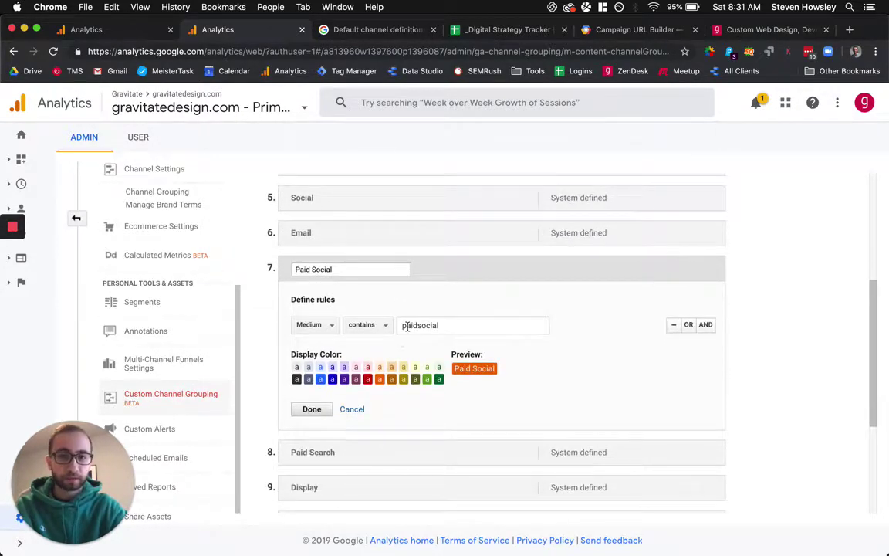
pyautogui.moveTo(399, 325); pyautogui.dragTo(512, 332)
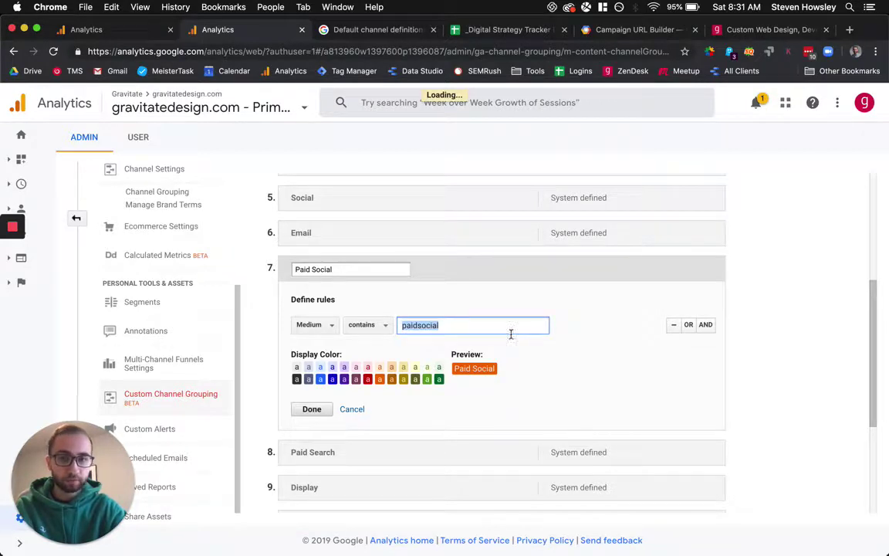
pyautogui.click(419, 327)
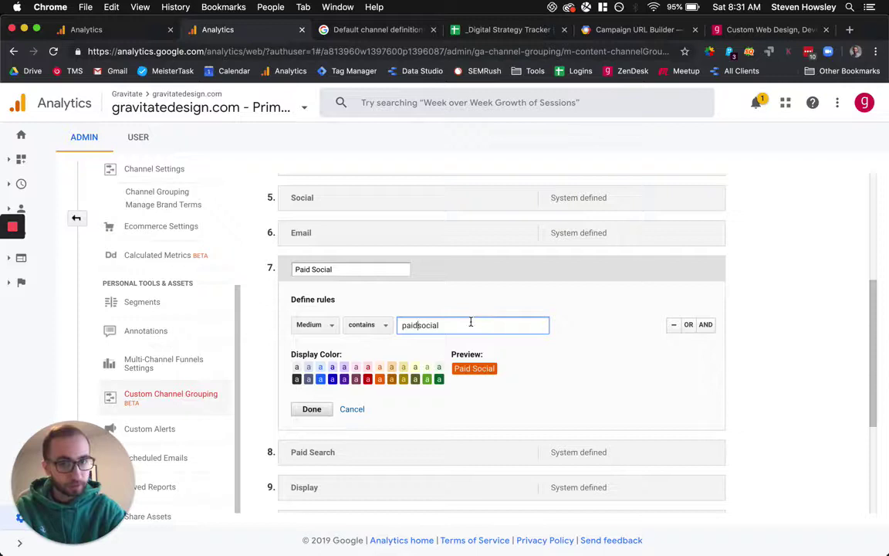
pyautogui.moveTo(471, 322); pyautogui.dragTo(357, 323)
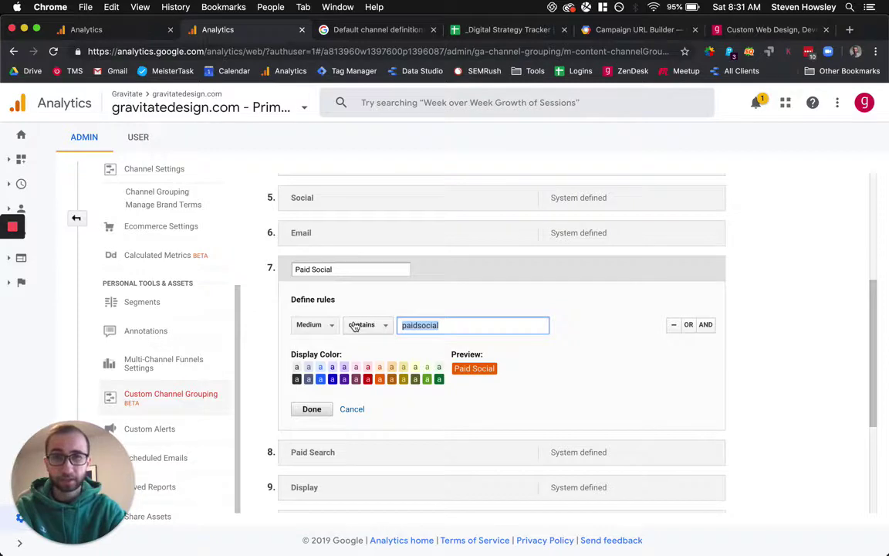
pyautogui.click(310, 408)
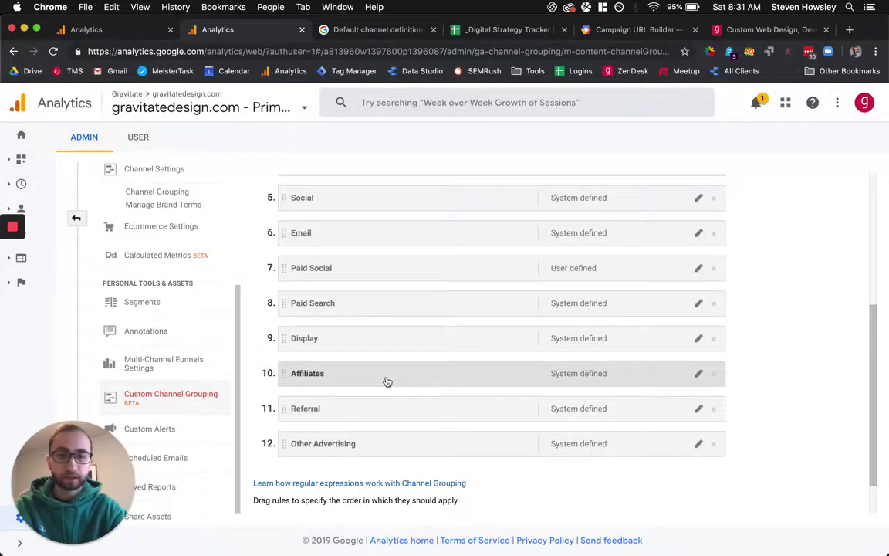
pyautogui.scroll(1, 516, 255)
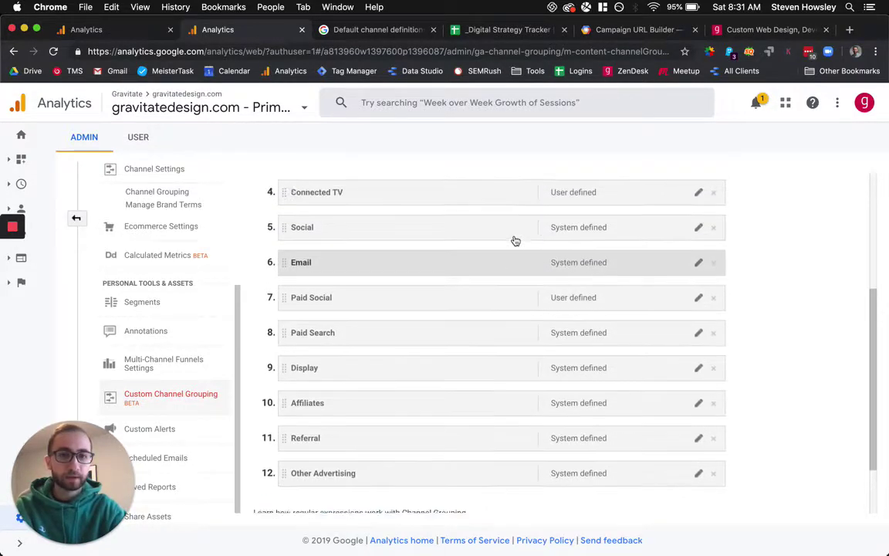
pyautogui.scroll(3, 516, 241)
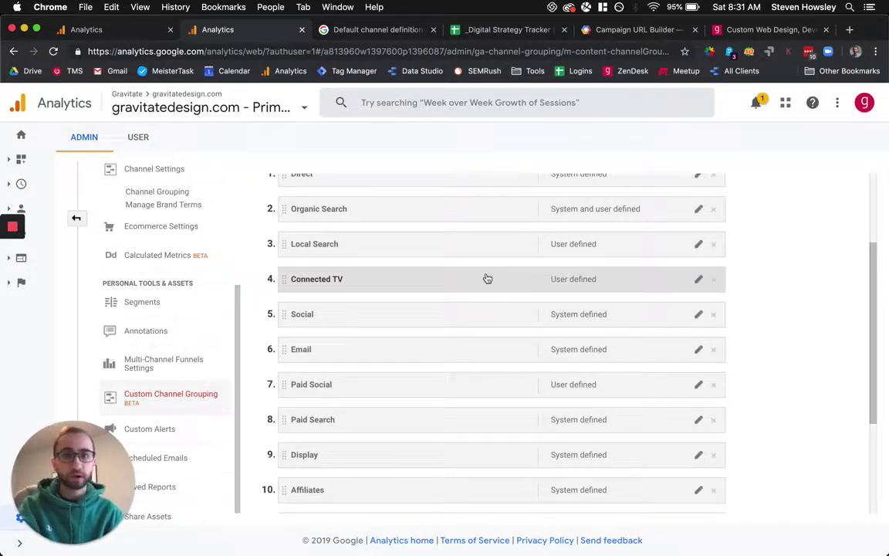
pyautogui.scroll(3, 487, 278)
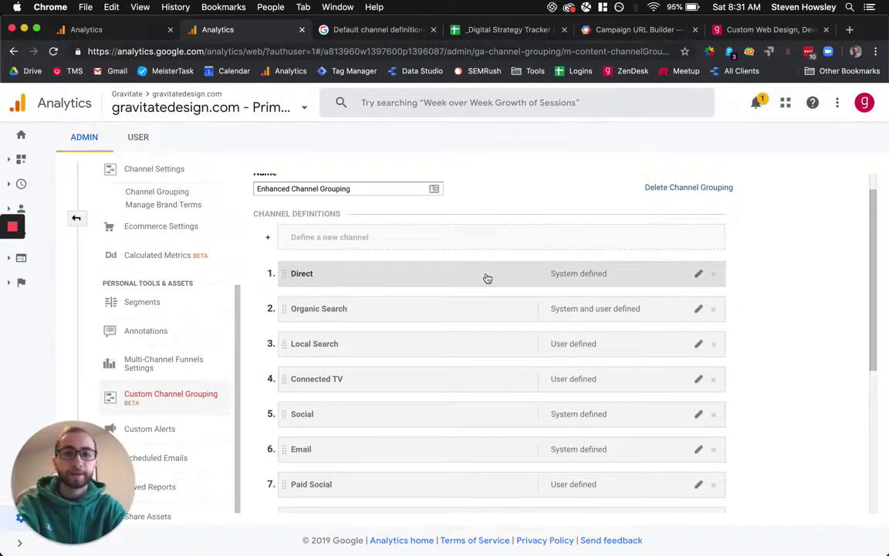
pyautogui.scroll(-5, 487, 278)
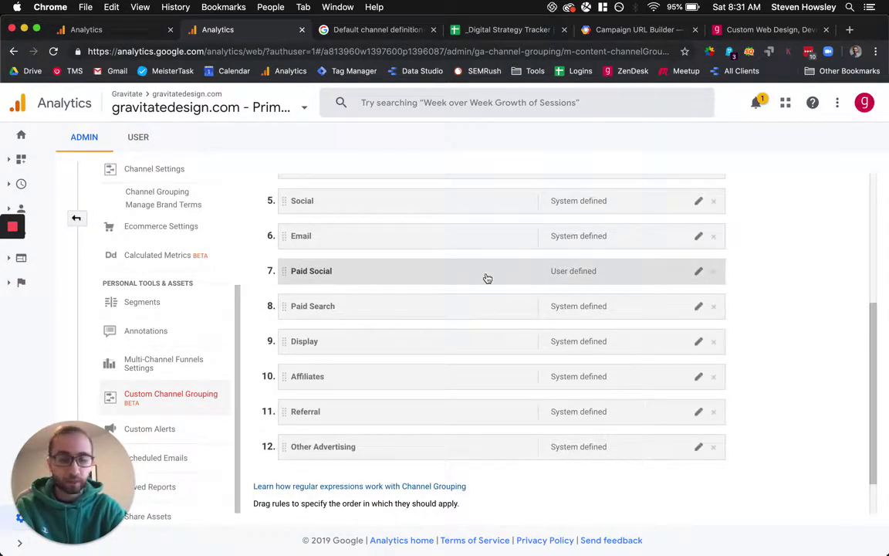
pyautogui.scroll(6, 487, 278)
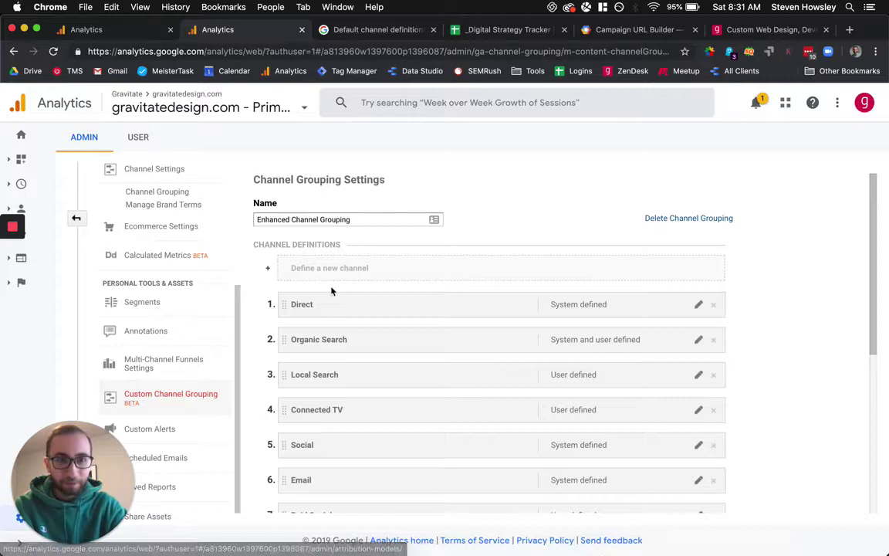
pyautogui.scroll(-7, 332, 287)
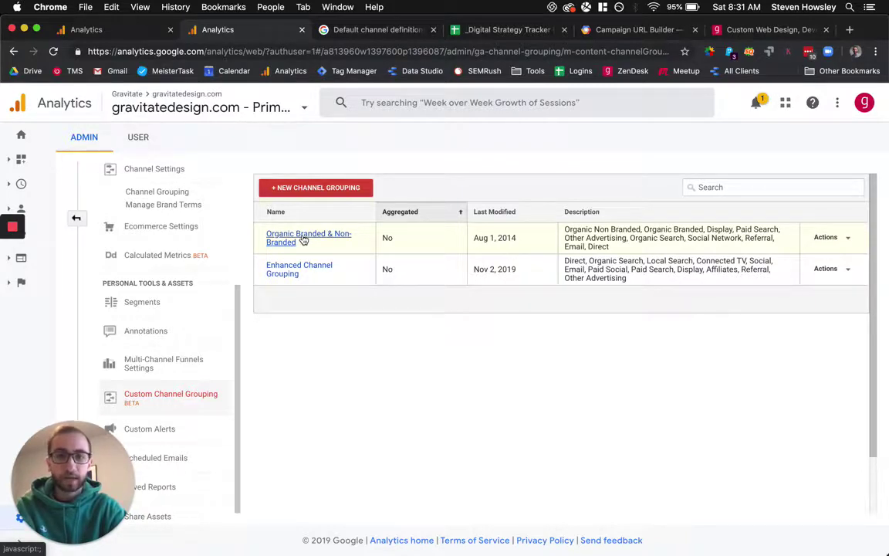
# Step: Review the Organic Non Branded channel's rules in Organic Branded & Non-Branded, closing without changes
pyautogui.click(304, 240)
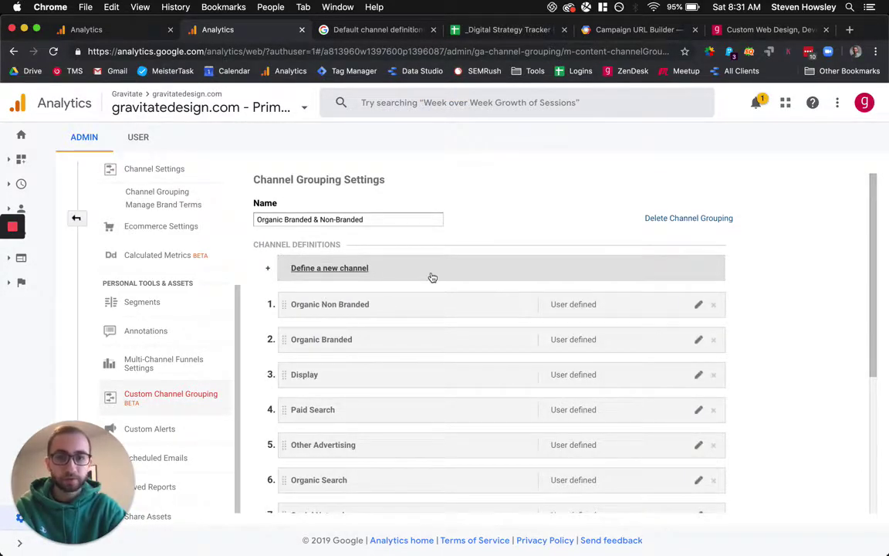
pyautogui.scroll(-2, 432, 277)
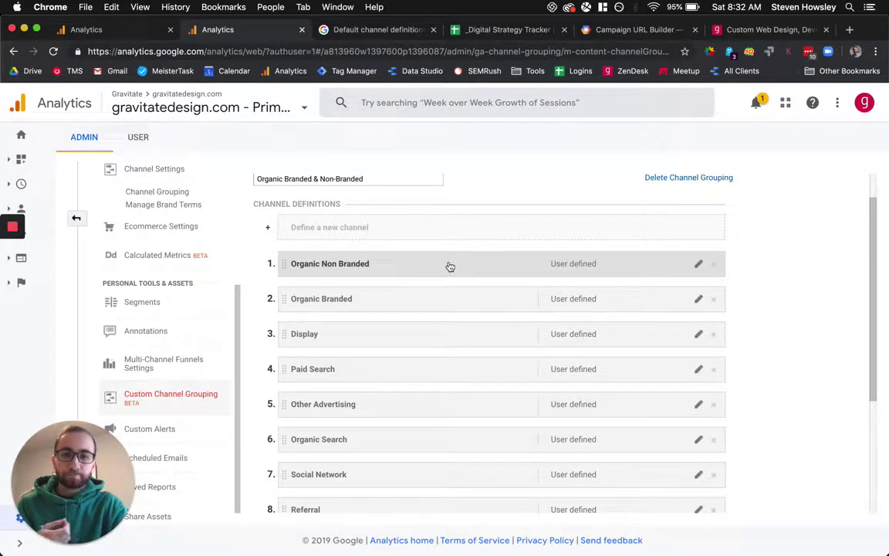
pyautogui.click(450, 266)
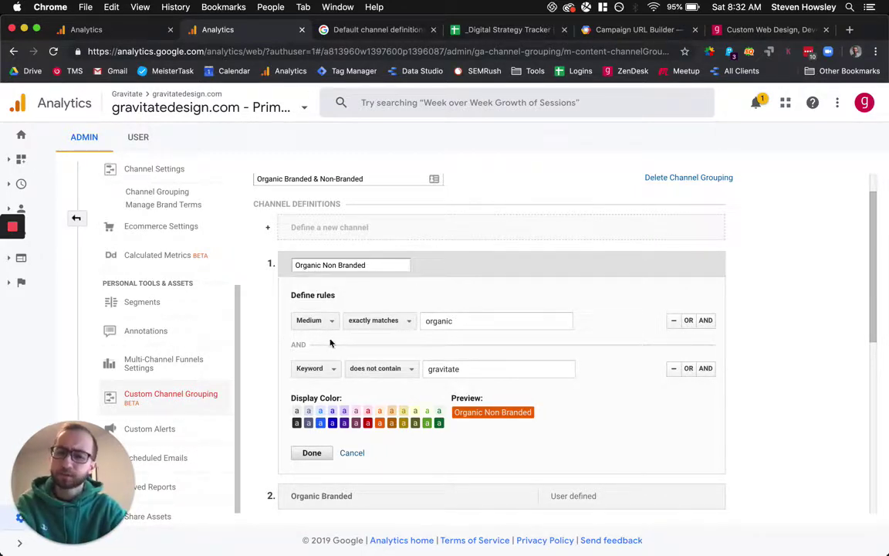
pyautogui.scroll(-2, 331, 343)
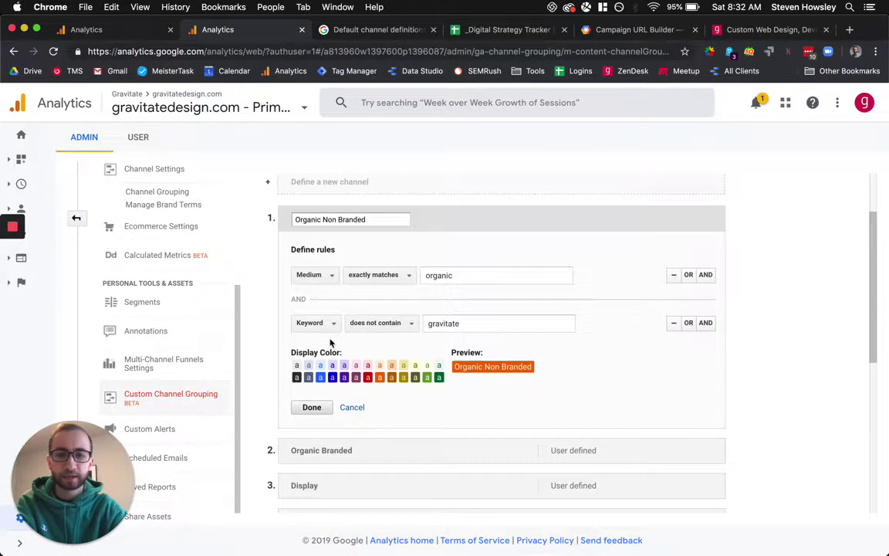
pyautogui.click(352, 408)
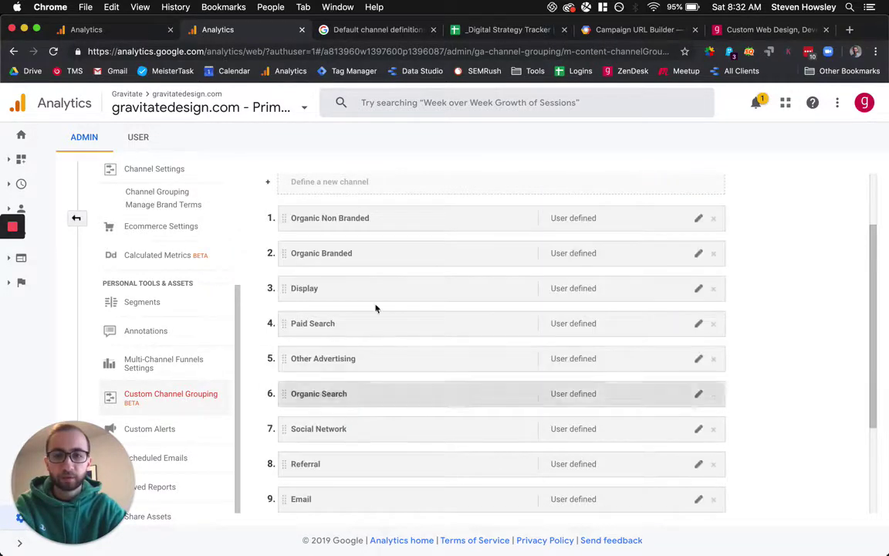
pyautogui.click(392, 252)
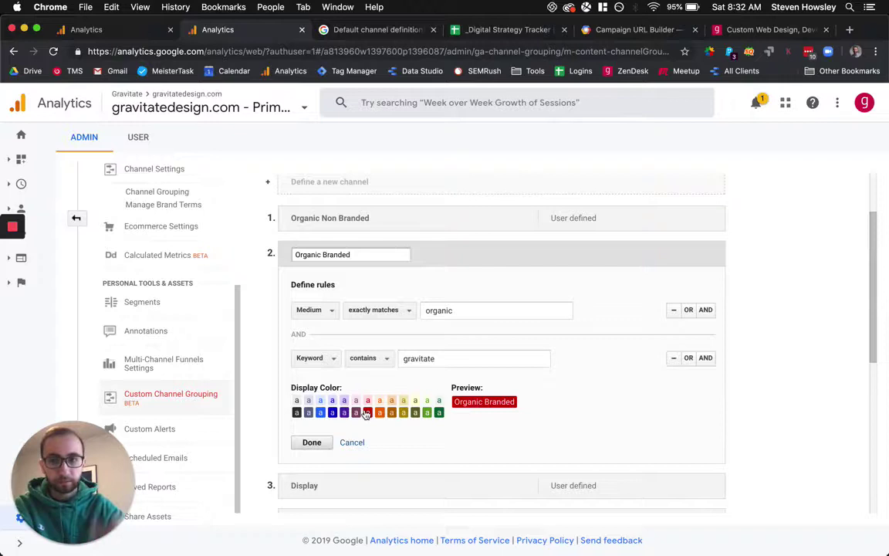
pyautogui.click(313, 442)
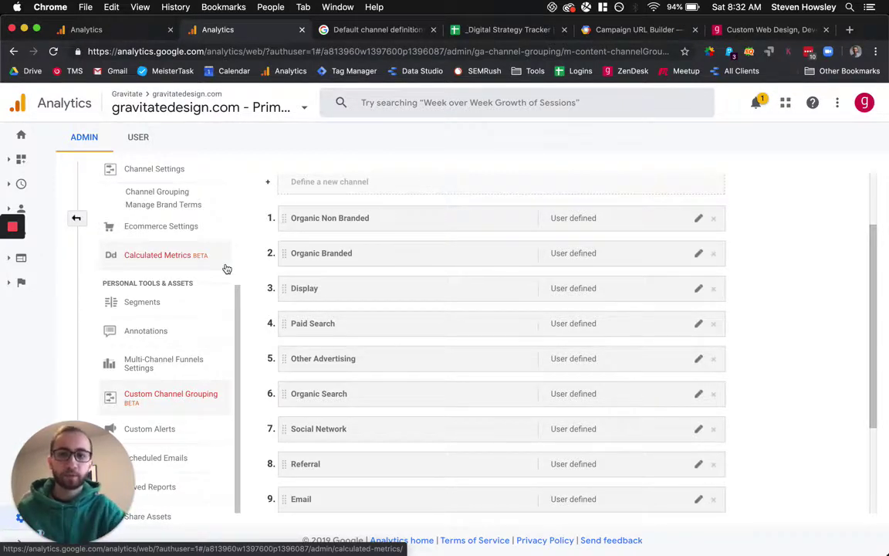
pyautogui.scroll(2, 172, 278)
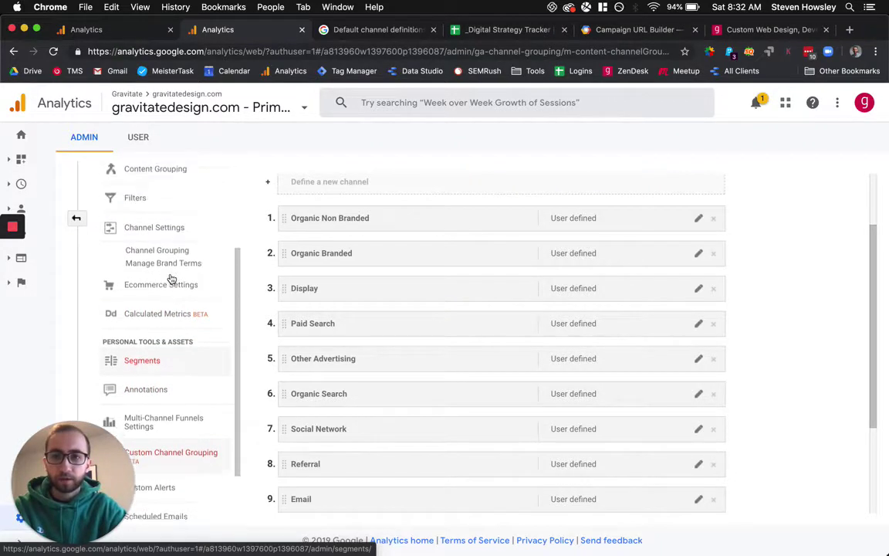
pyautogui.scroll(1, 172, 278)
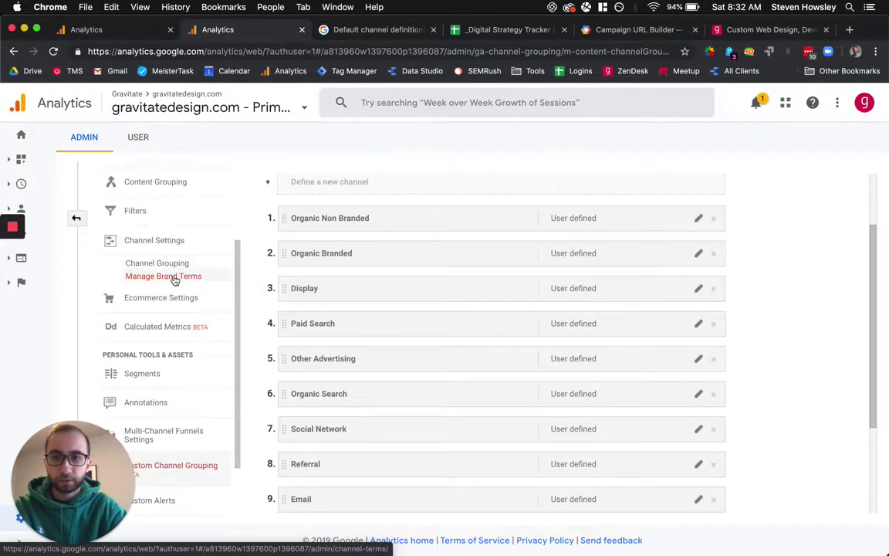
# Step: View Manage Brand Terms, then switch to the Digital Strategy Tracker's UTM Builder sheet
pyautogui.click(175, 279)
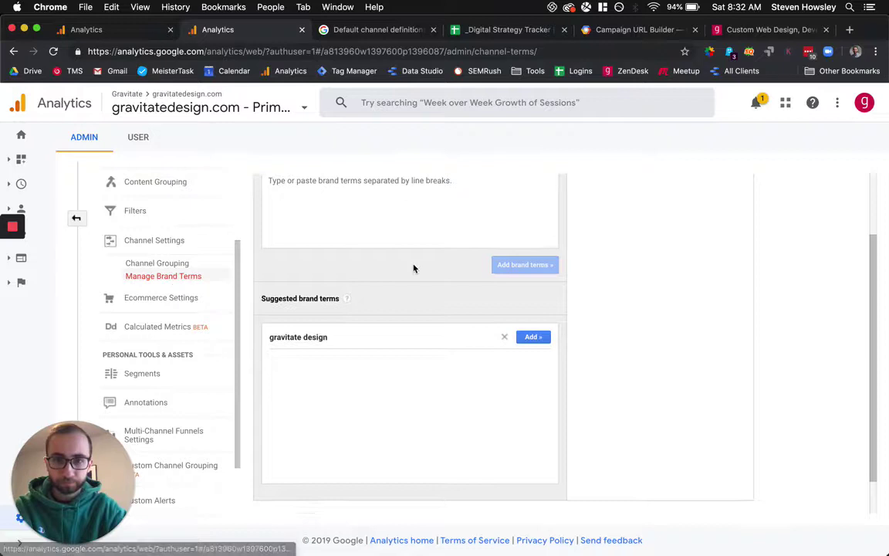
pyautogui.scroll(2, 413, 264)
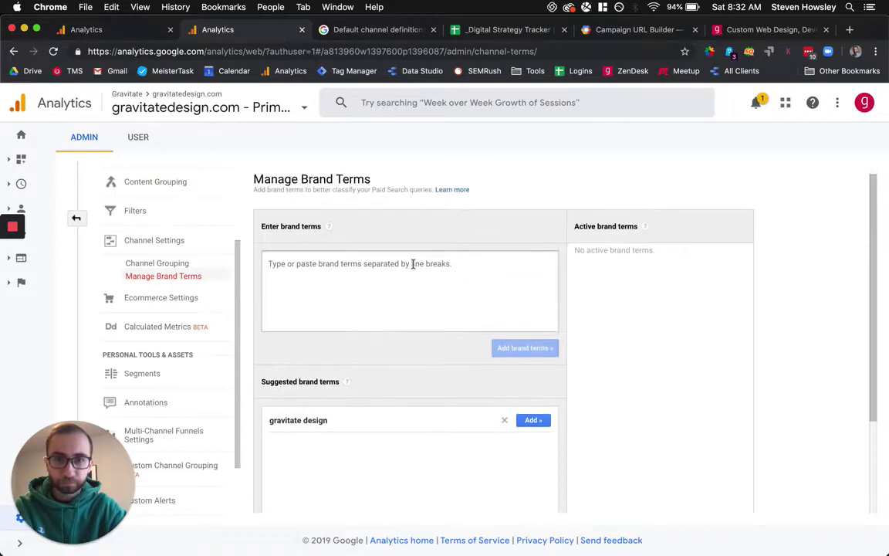
pyautogui.click(502, 31)
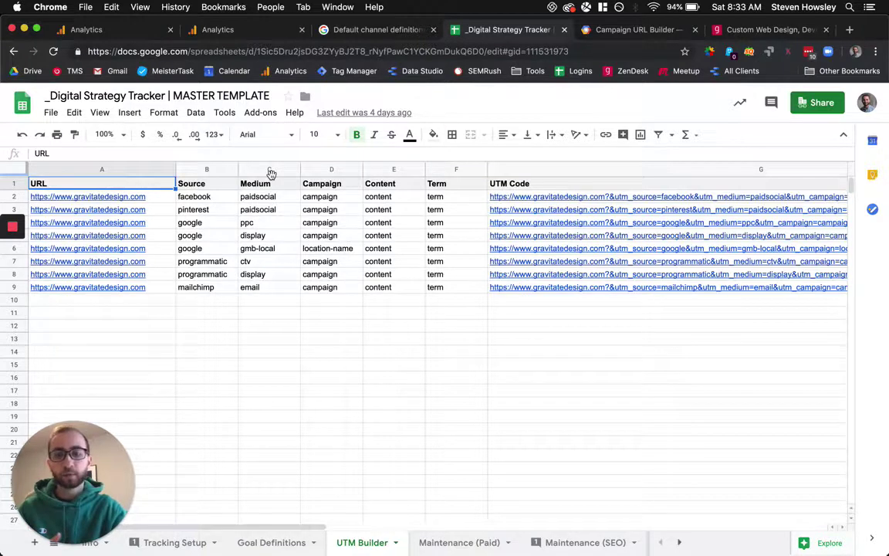
pyautogui.click(226, 199)
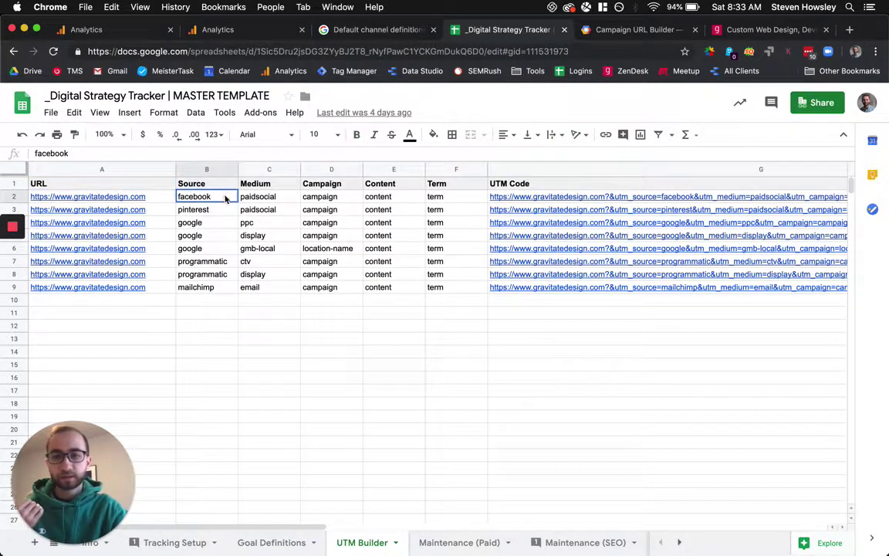
pyautogui.moveTo(225, 198); pyautogui.dragTo(203, 313)
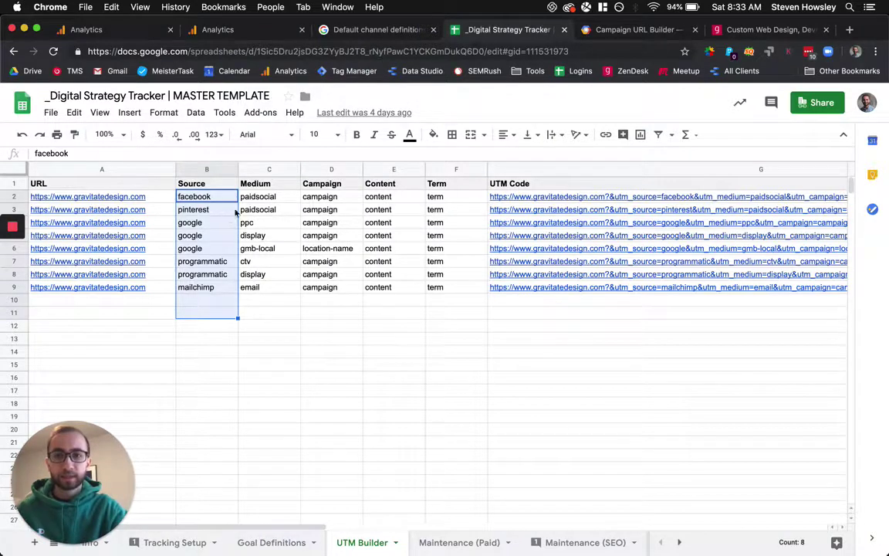
pyautogui.moveTo(257, 198); pyautogui.dragTo(243, 343)
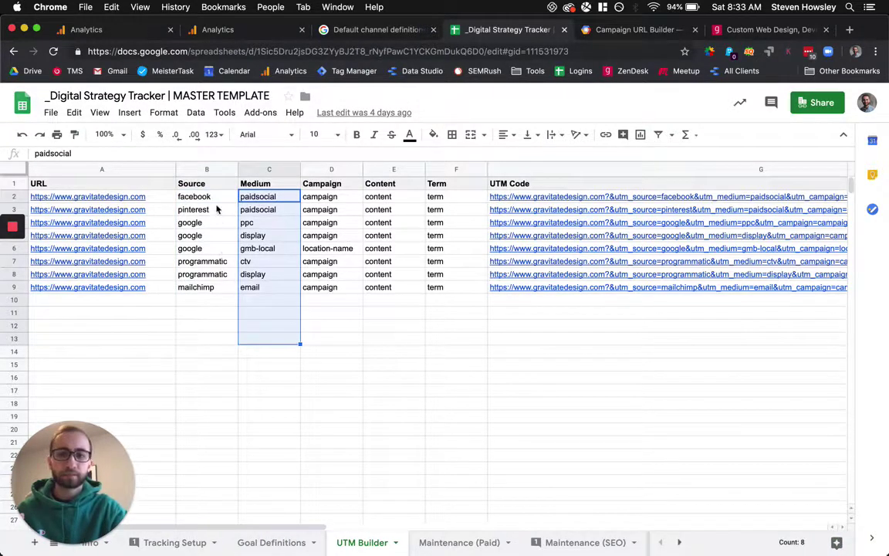
pyautogui.moveTo(202, 209); pyautogui.dragTo(244, 382)
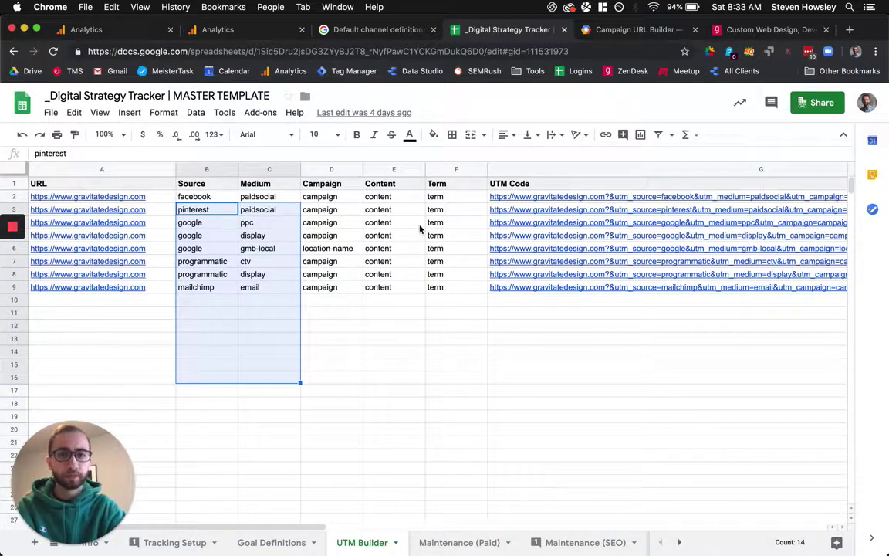
# Step: Inspect row 6's UTM Code formula, enlarging the formula bar to read it fully
pyautogui.click(213, 248)
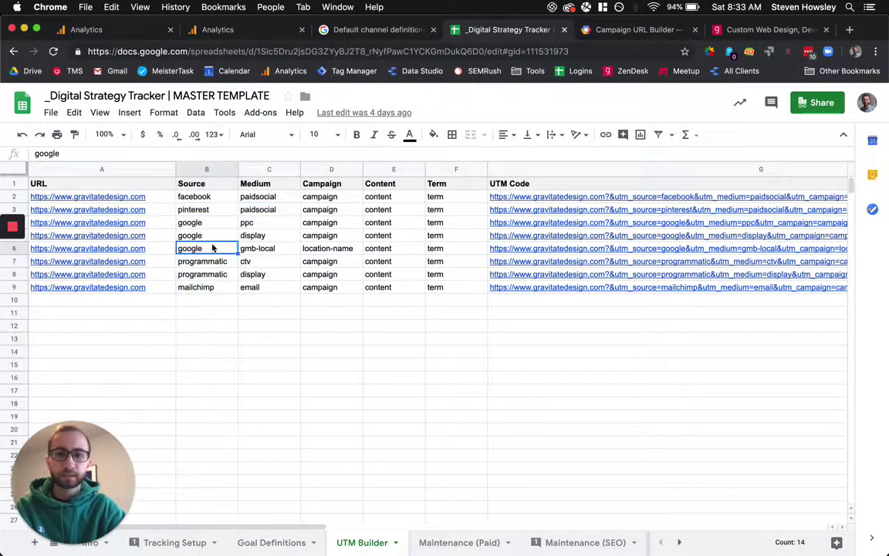
pyautogui.click(493, 248)
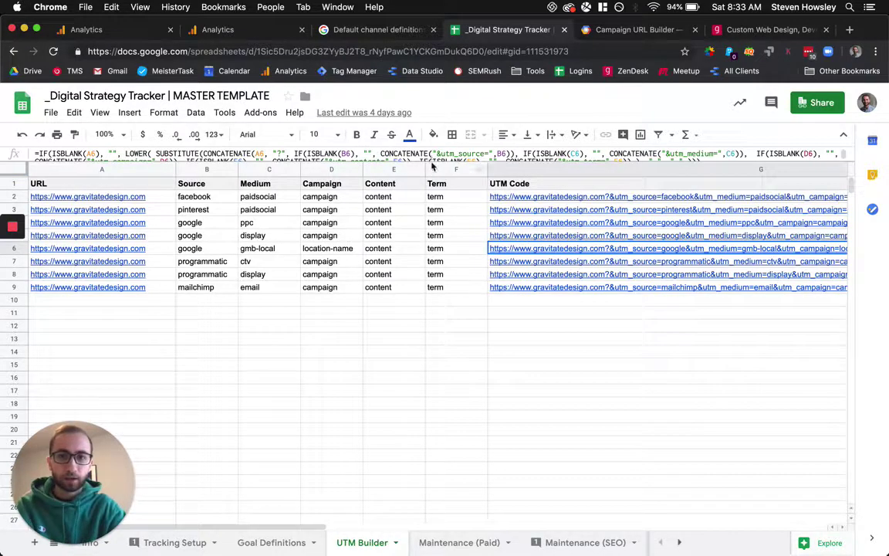
pyautogui.moveTo(432, 166); pyautogui.dragTo(432, 185)
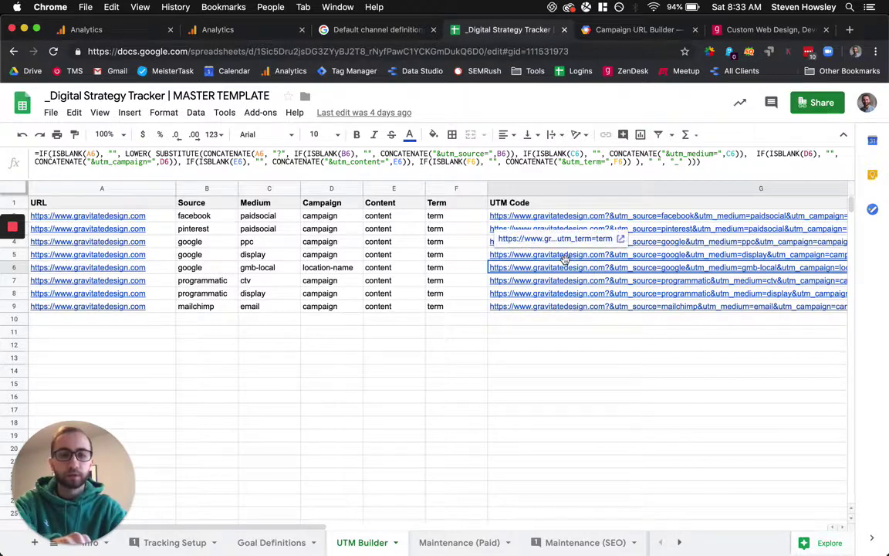
# Step: Append /test to the URL in A6 and confirm G6's UTM code now includes /test
pyautogui.click(158, 267)
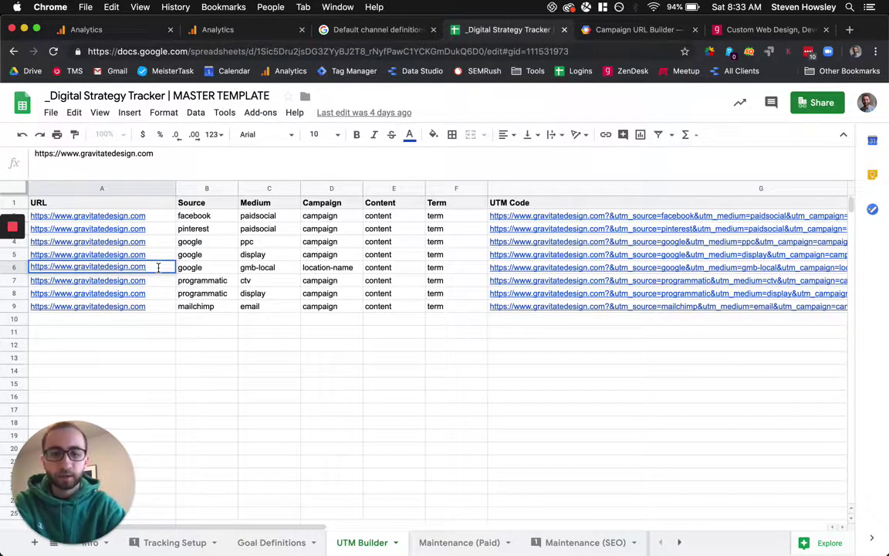
pyautogui.doubleClick(158, 267)
pyautogui.write('/')
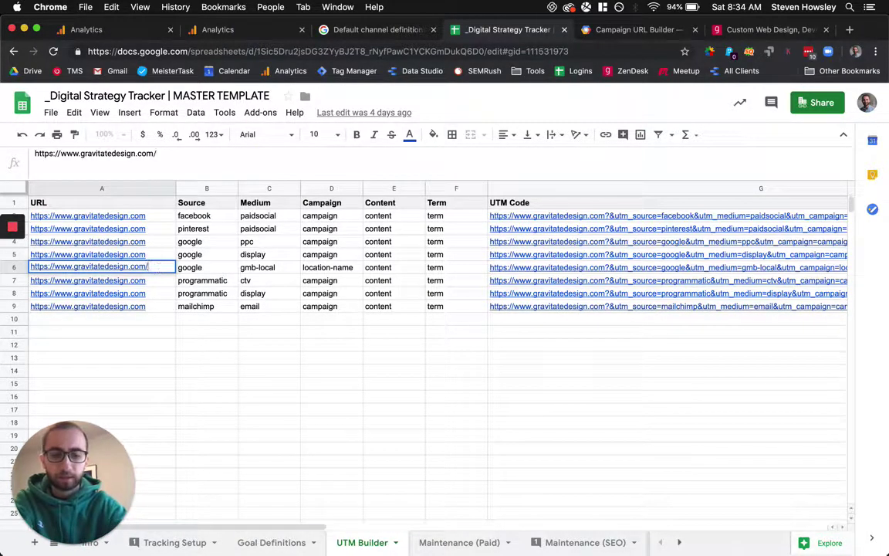
pyautogui.write('test')
pyautogui.press('Return')
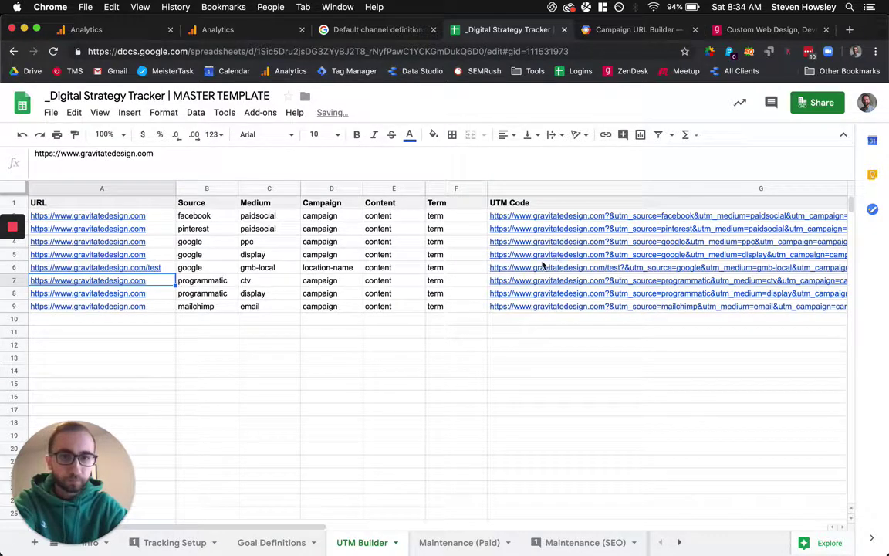
pyautogui.click(543, 265)
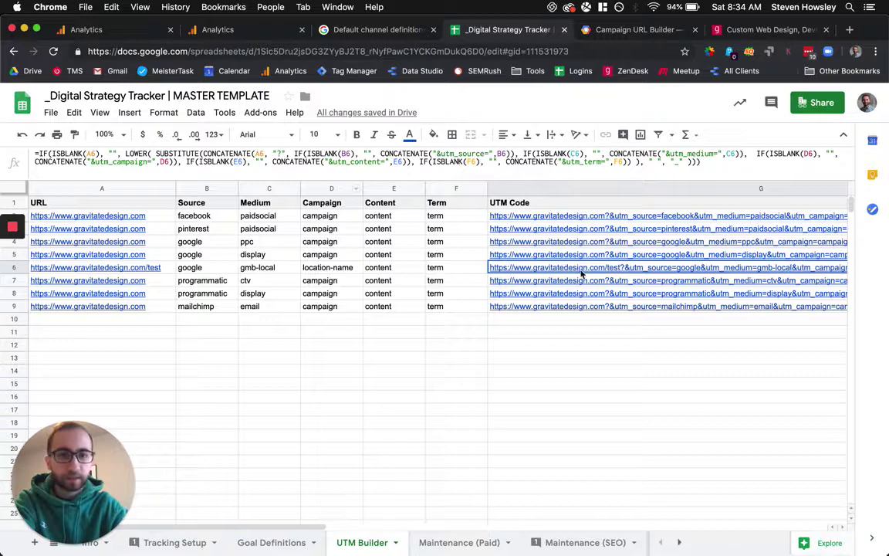
pyautogui.moveTo(554, 273)
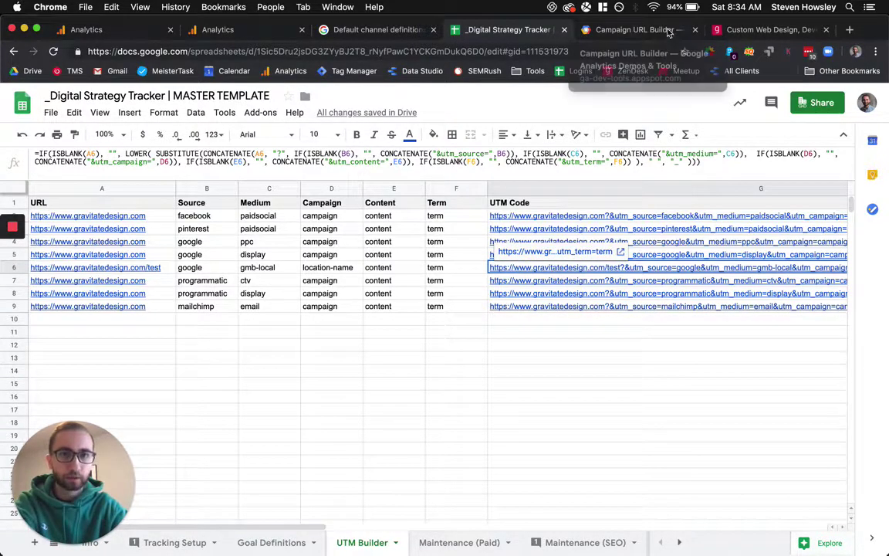
# Step: Select the generated mailchimp URL in Campaign URL Builder, then return to Manage Brand Terms
pyautogui.click(592, 29)
pyautogui.scroll(8, 605, 213)
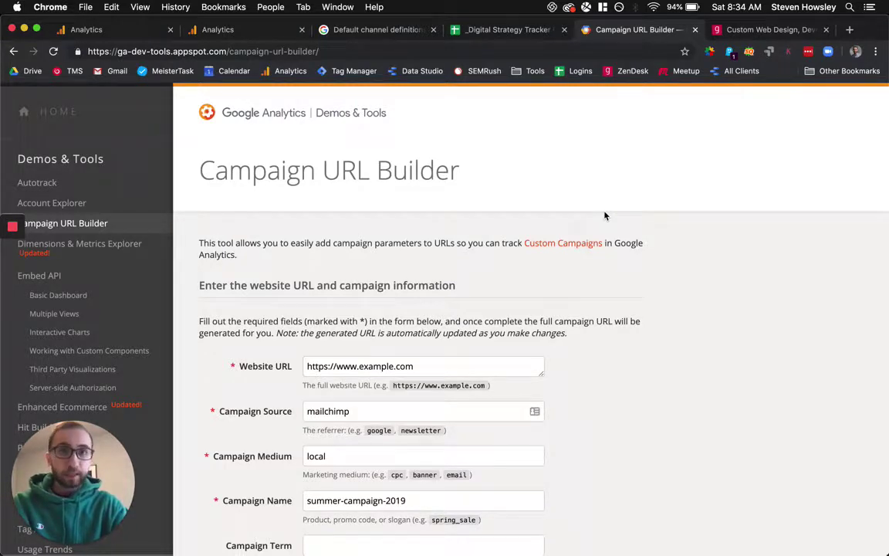
pyautogui.scroll(-3, 605, 216)
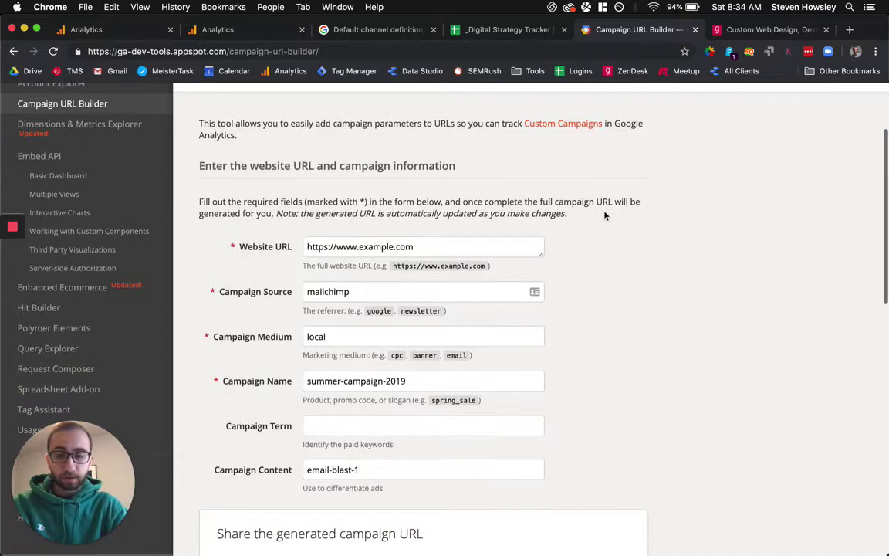
pyautogui.scroll(-2, 413, 288)
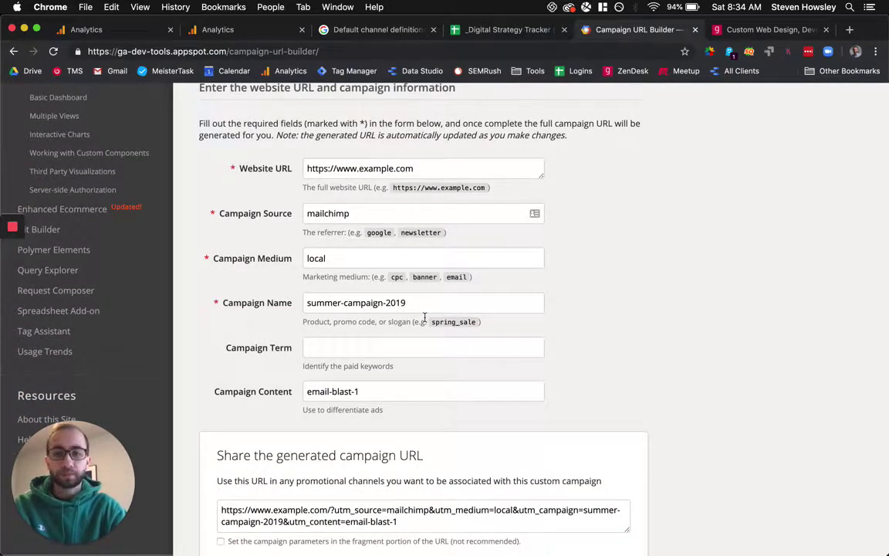
pyautogui.scroll(-5, 424, 316)
pyautogui.moveTo(476, 318); pyautogui.dragTo(212, 293)
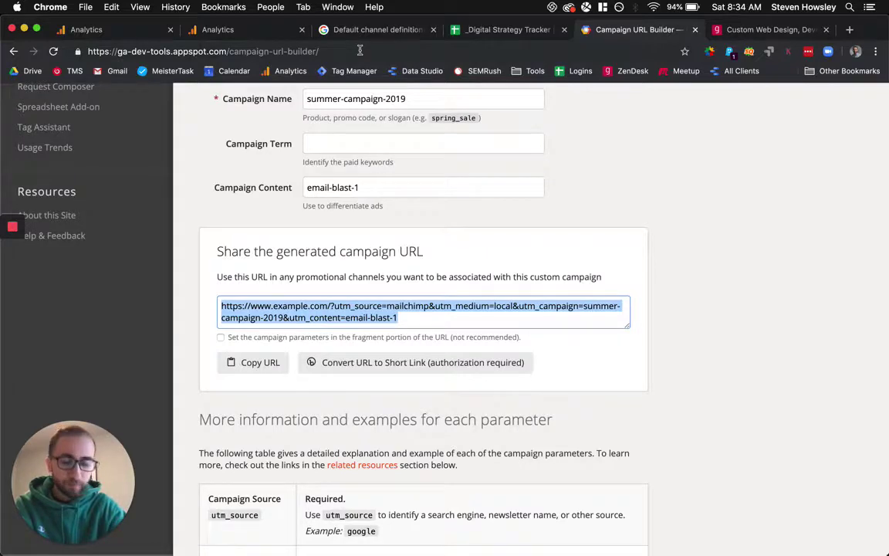
pyautogui.click(258, 30)
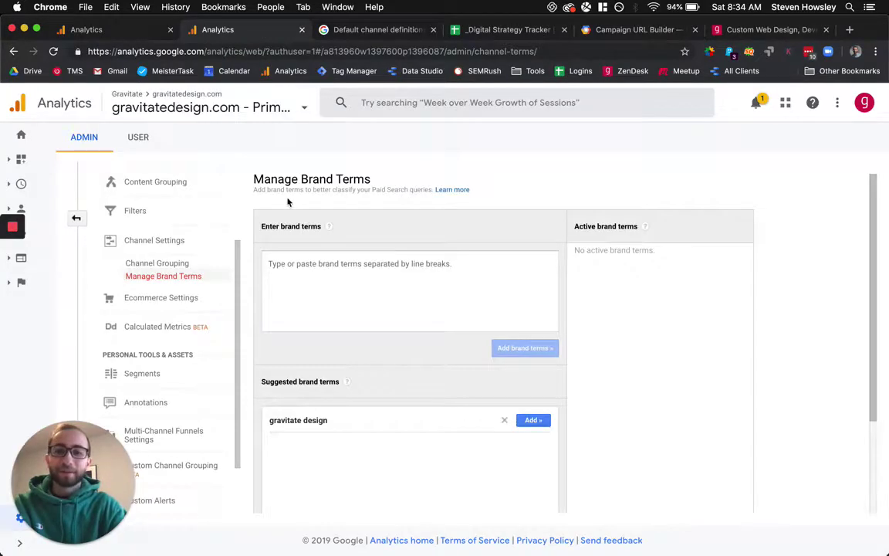
# Step: Go through Channel Settings > Channel Grouping to the Custom Channel Grouping list
pyautogui.click(207, 260)
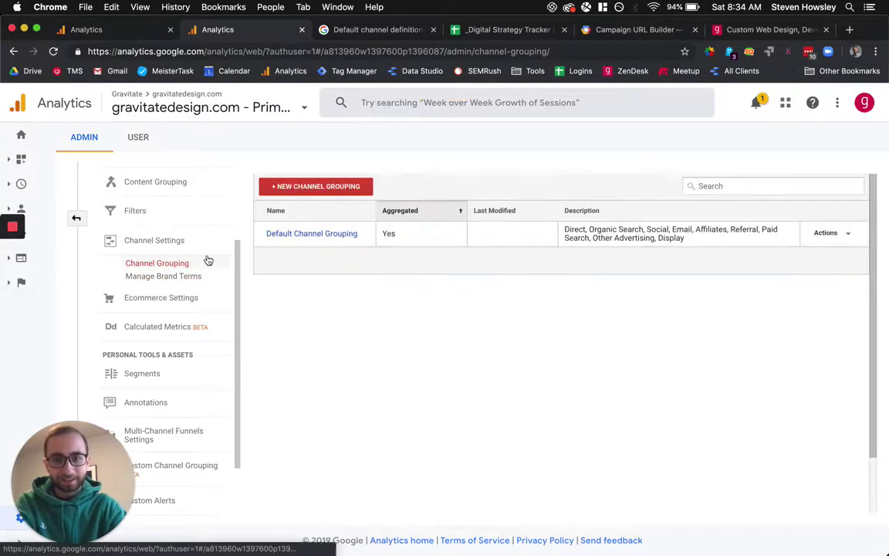
pyautogui.scroll(-3, 190, 301)
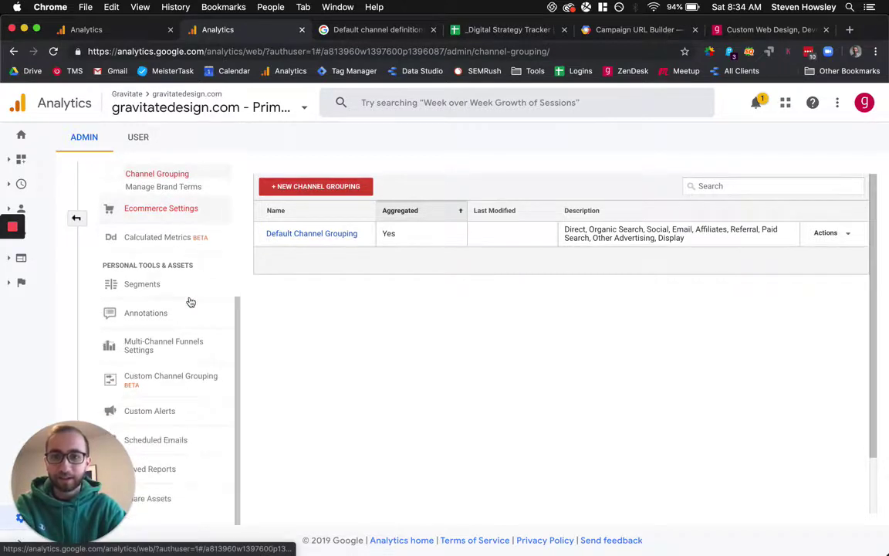
pyautogui.click(163, 379)
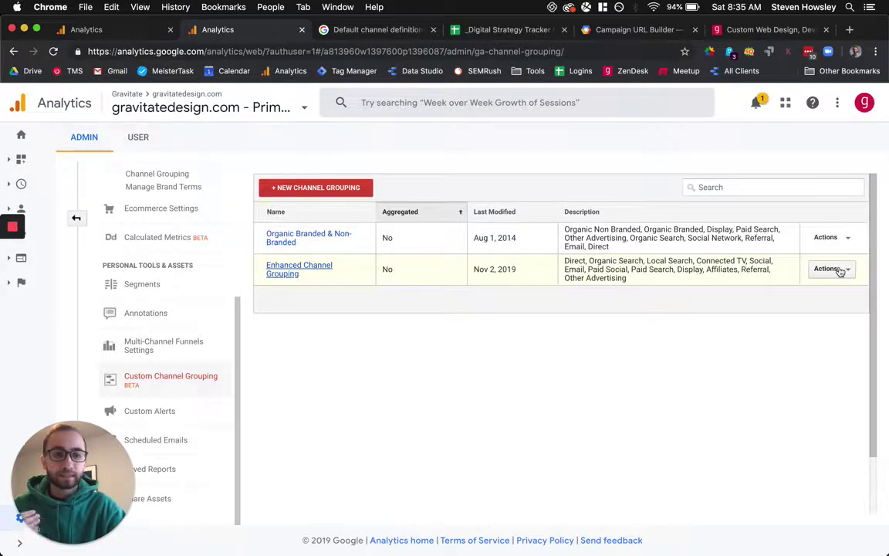
# Step: Check Enhanced Channel Grouping's Share options, cancel without sharing, and return to the Channels report
pyautogui.click(839, 270)
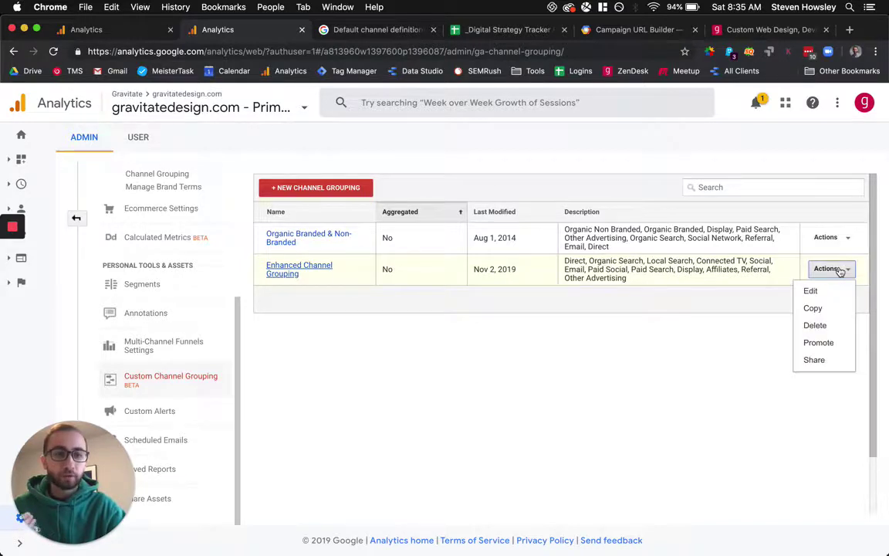
pyautogui.click(815, 361)
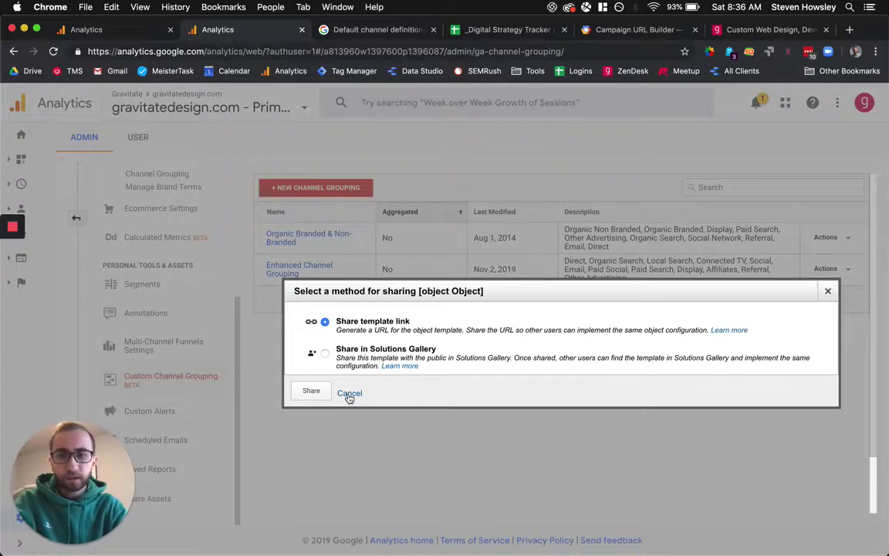
pyautogui.click(349, 393)
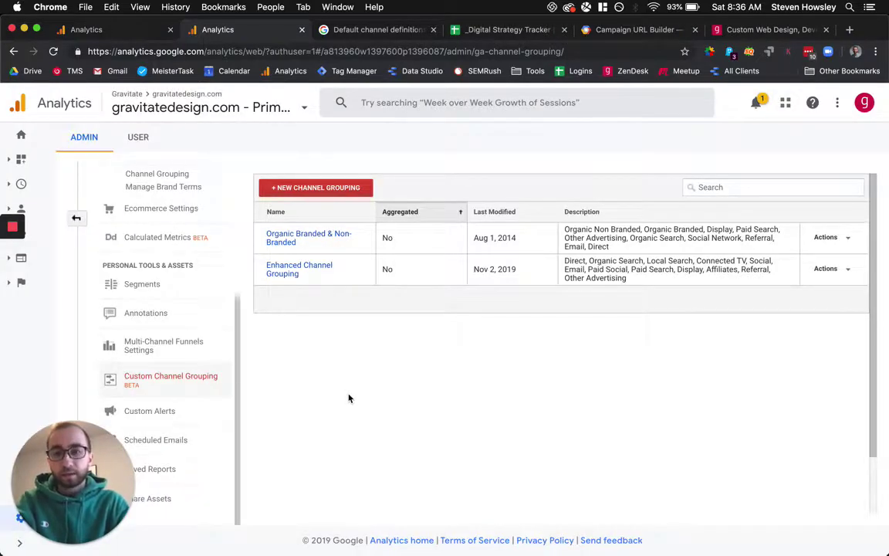
pyautogui.click(116, 30)
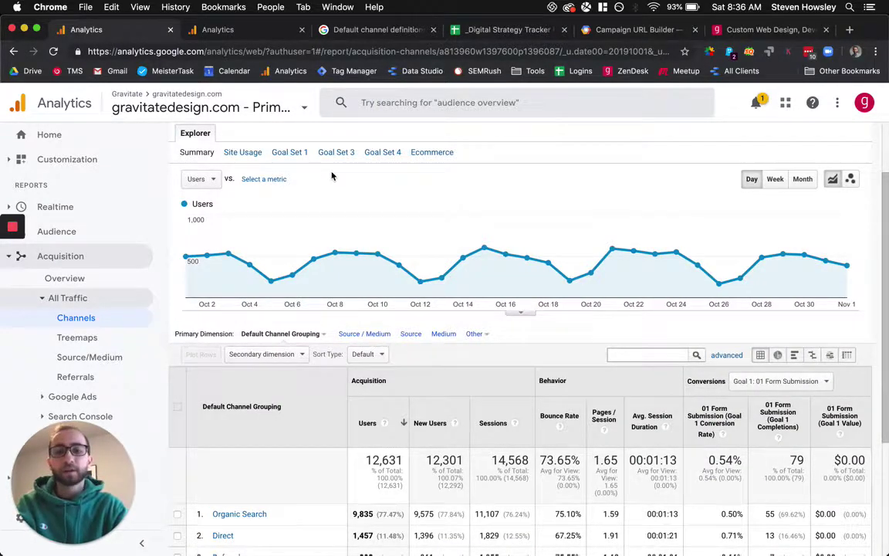
# Step: Open the Primary Dimension dropdown showing Enhanced Channel Grouping and Organic Branded & Non-Branded
pyautogui.scroll(2, 332, 176)
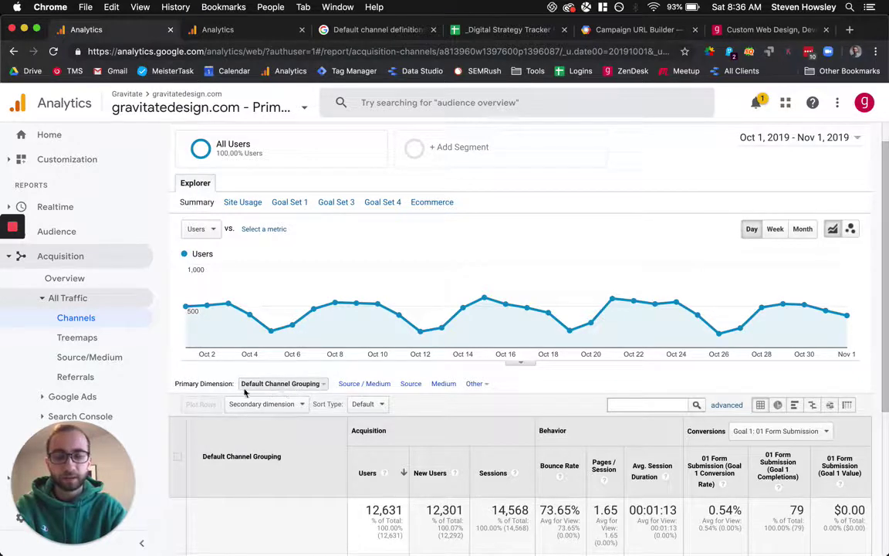
pyautogui.click(316, 389)
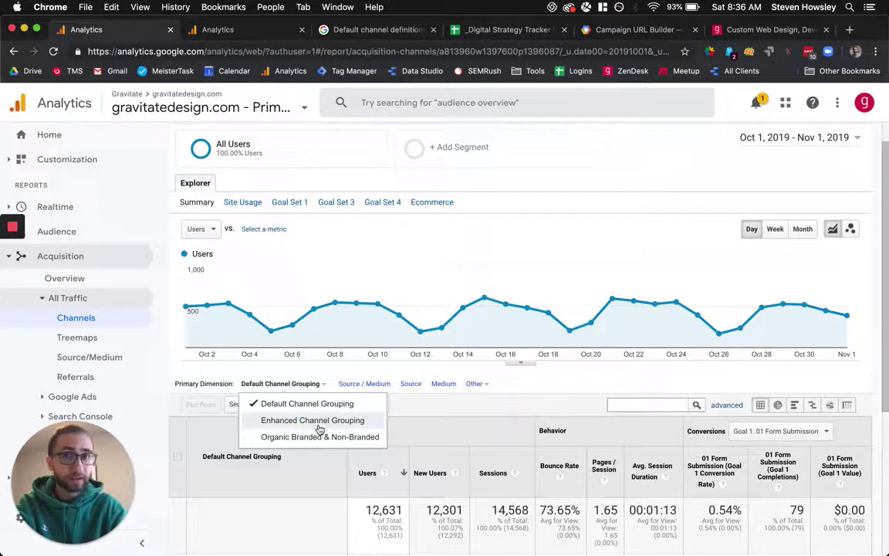
pyautogui.click(318, 423)
pyautogui.scroll(-2, 351, 405)
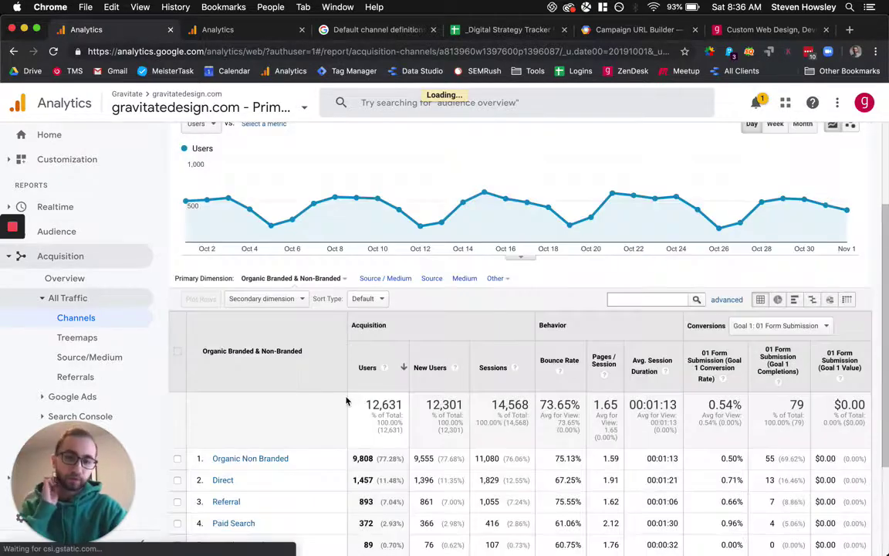
pyautogui.scroll(-1, 347, 400)
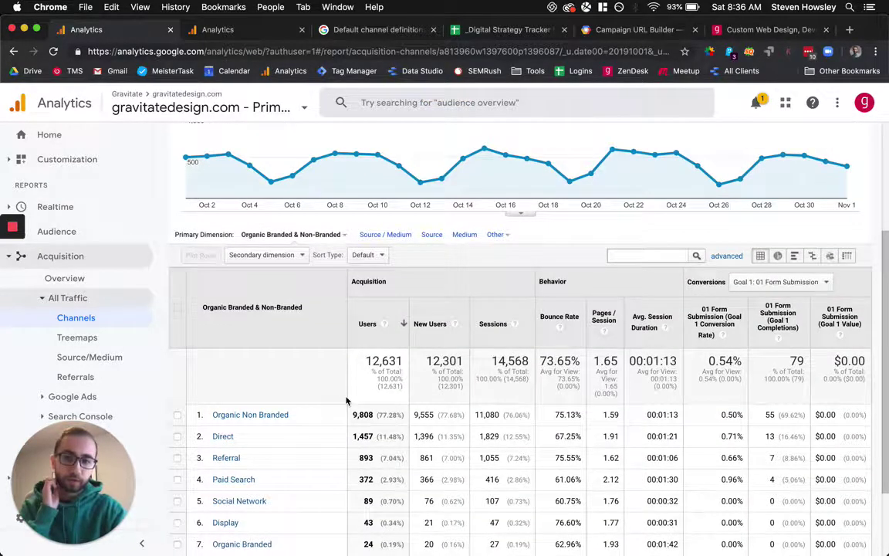
pyautogui.scroll(3, 347, 400)
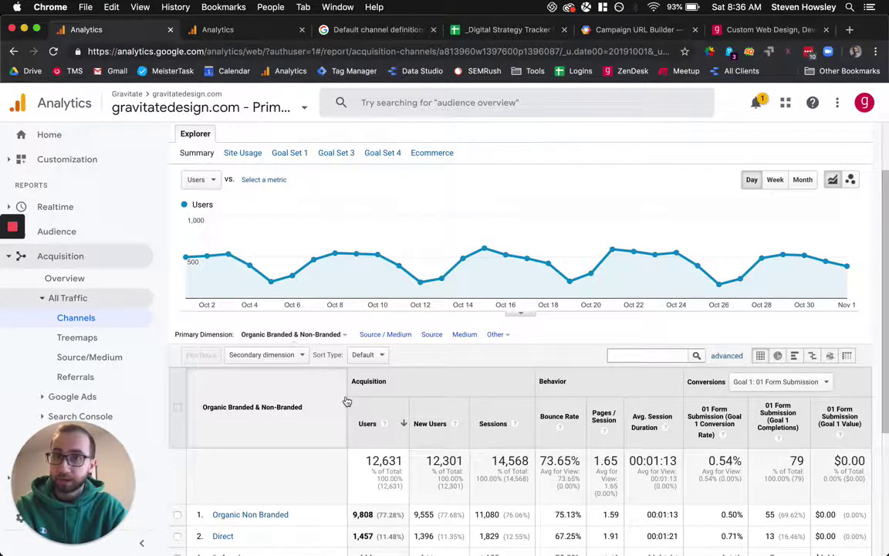
pyautogui.click(320, 335)
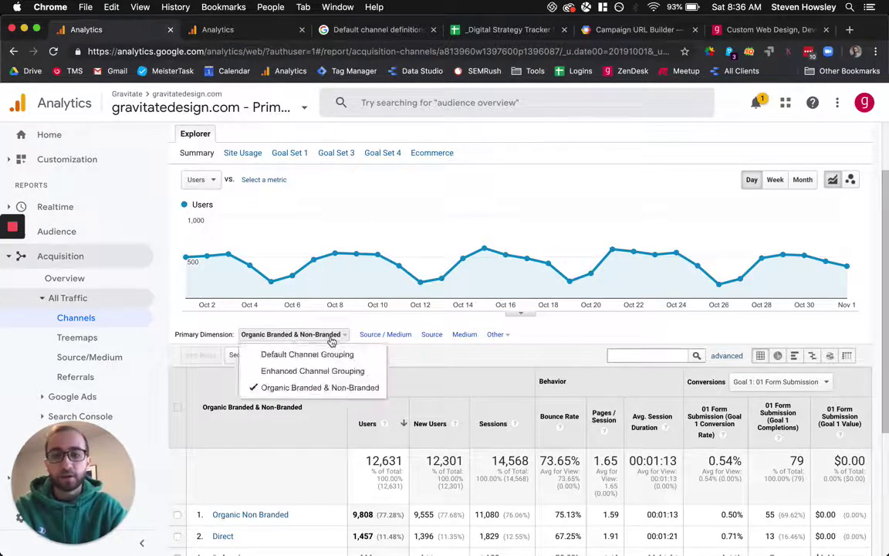
pyautogui.click(328, 353)
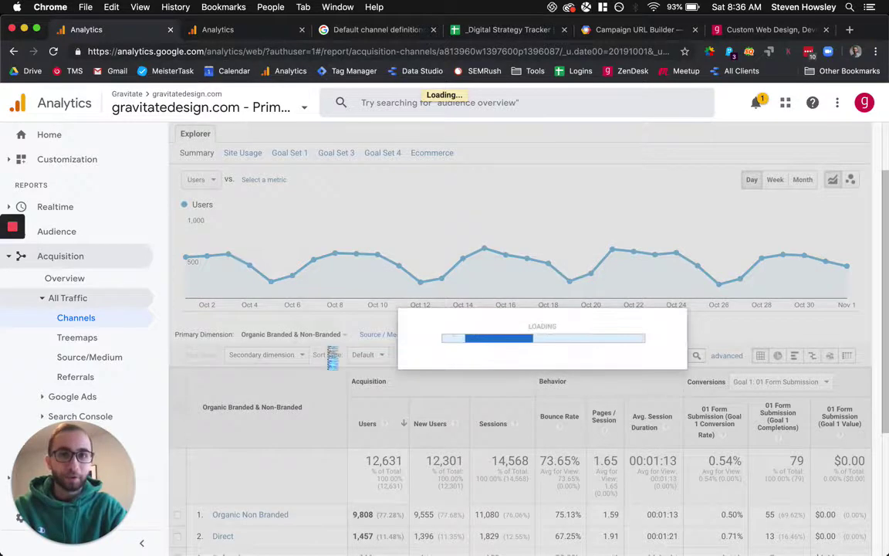